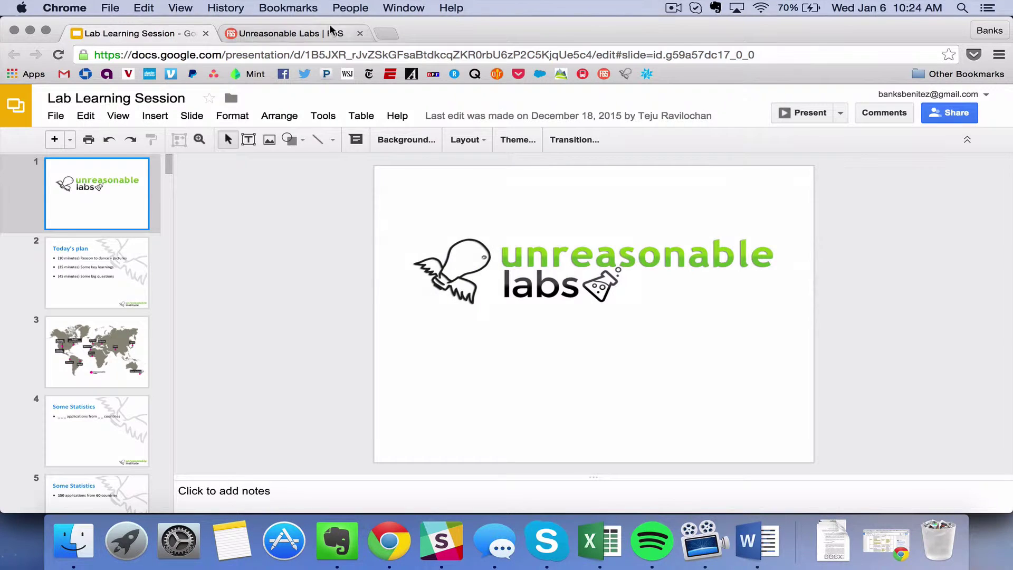
pyautogui.click(291, 33)
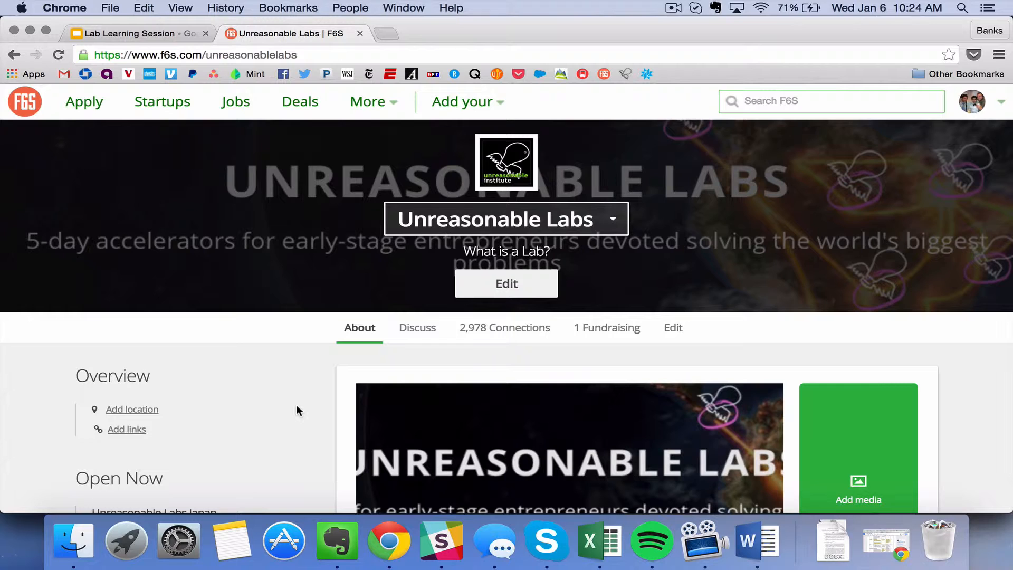
pyautogui.click(193, 55)
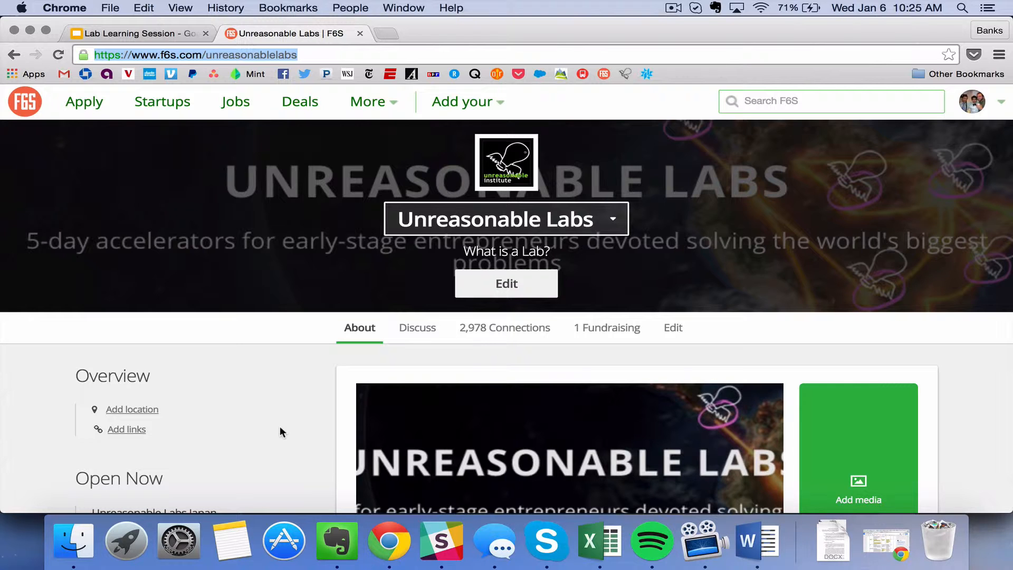
pyautogui.scroll(-2, 279, 431)
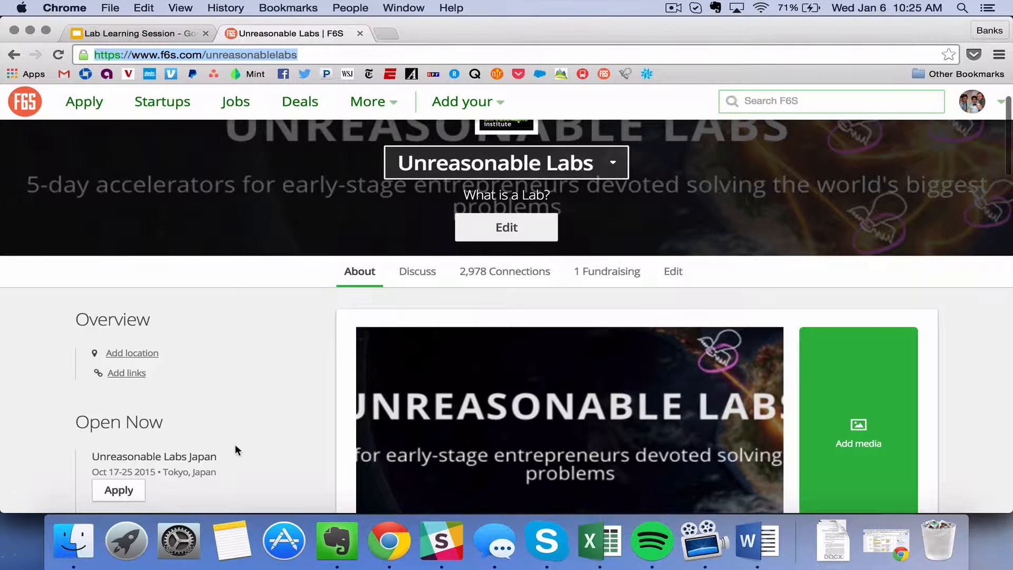
# Step: Go to the Unreasonable Labs Japan program page from the Open Now list
pyautogui.click(179, 460)
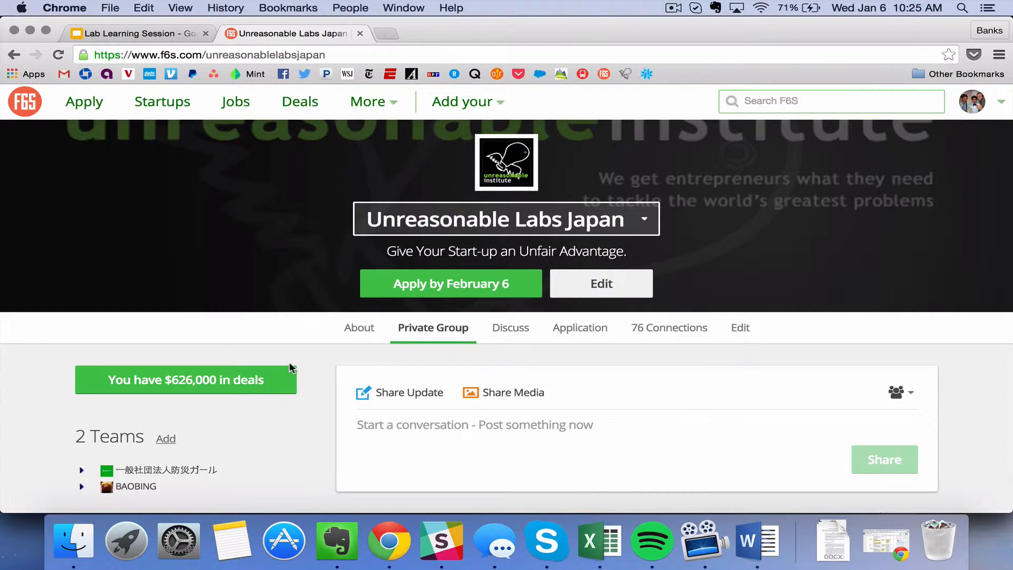
pyautogui.scroll(-2, 320, 410)
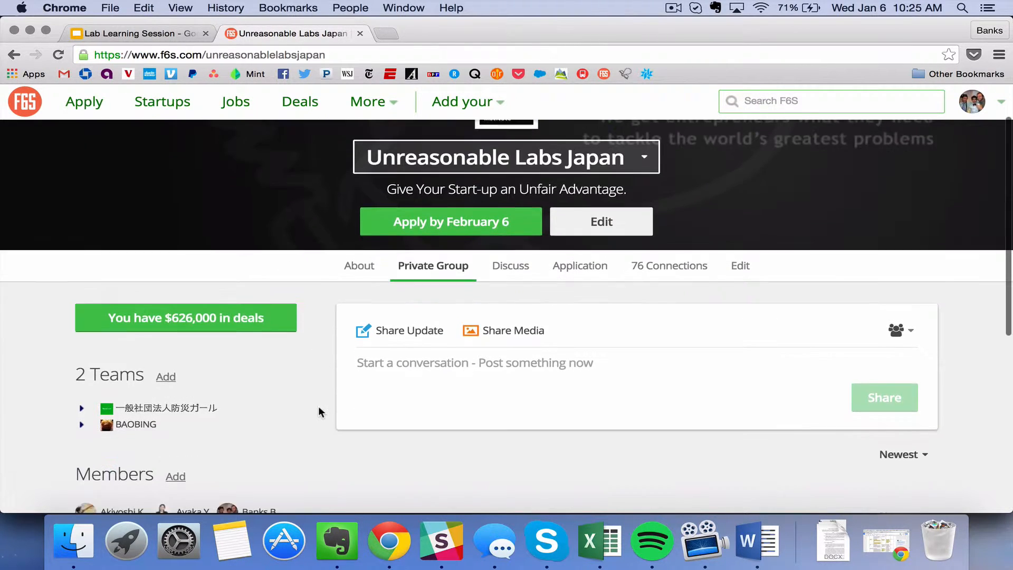
pyautogui.scroll(2, 319, 411)
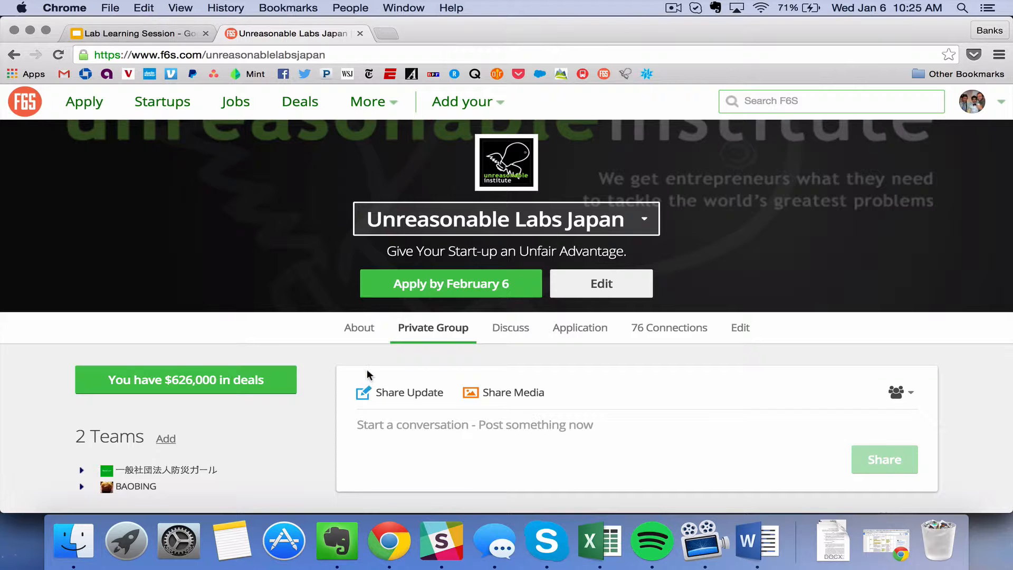
# Step: View the program's About overview and staff, then its Discuss feed
pyautogui.click(360, 328)
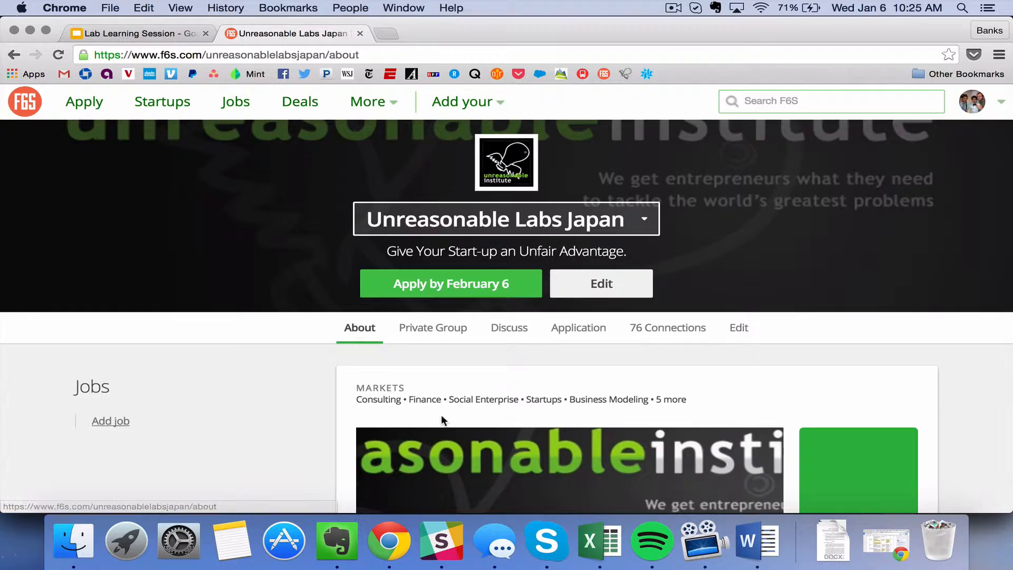
pyautogui.scroll(-2, 444, 422)
pyautogui.scroll(-2, 443, 421)
pyautogui.scroll(-2, 444, 422)
pyautogui.scroll(-1, 443, 421)
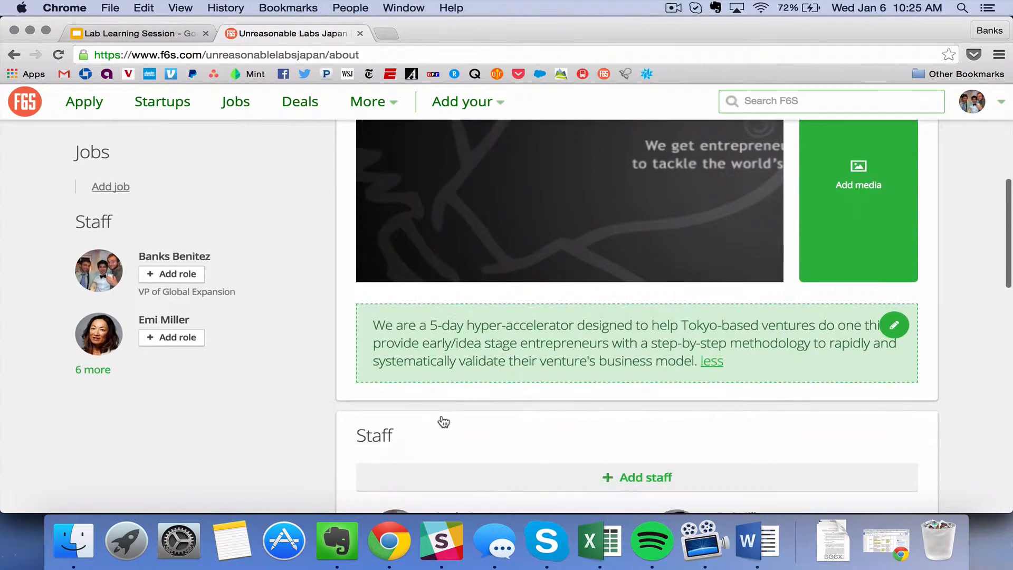
pyautogui.scroll(-1, 443, 421)
pyautogui.scroll(2, 443, 421)
pyautogui.scroll(2, 443, 421)
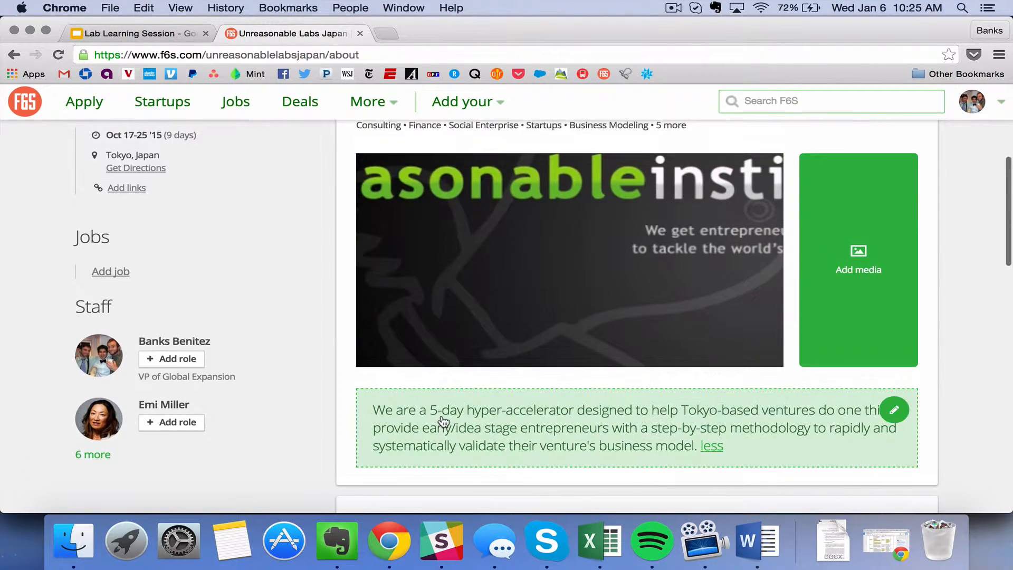
pyautogui.scroll(2, 480, 404)
pyautogui.scroll(1, 481, 404)
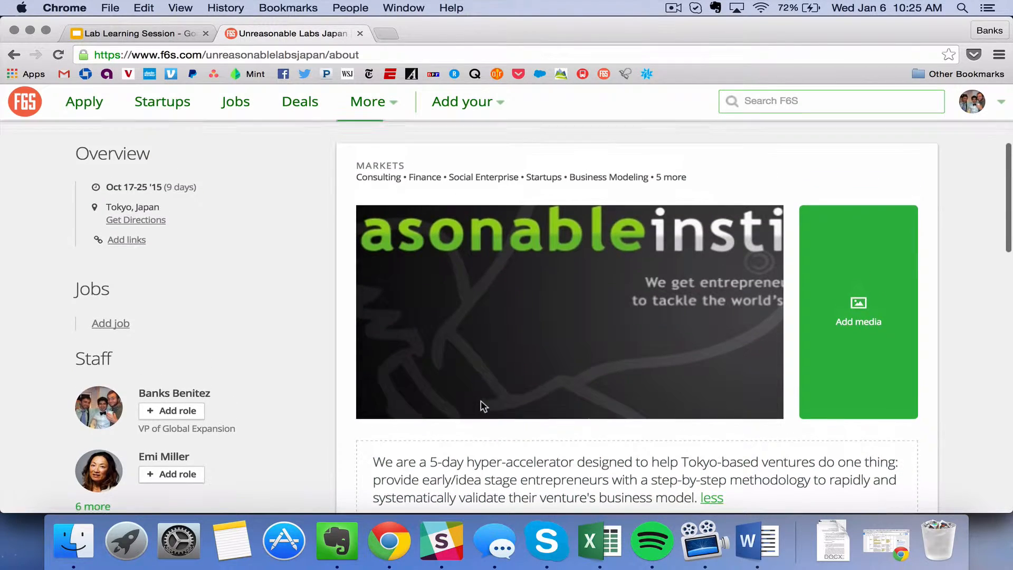
pyautogui.scroll(3, 483, 406)
pyautogui.scroll(-5, 483, 408)
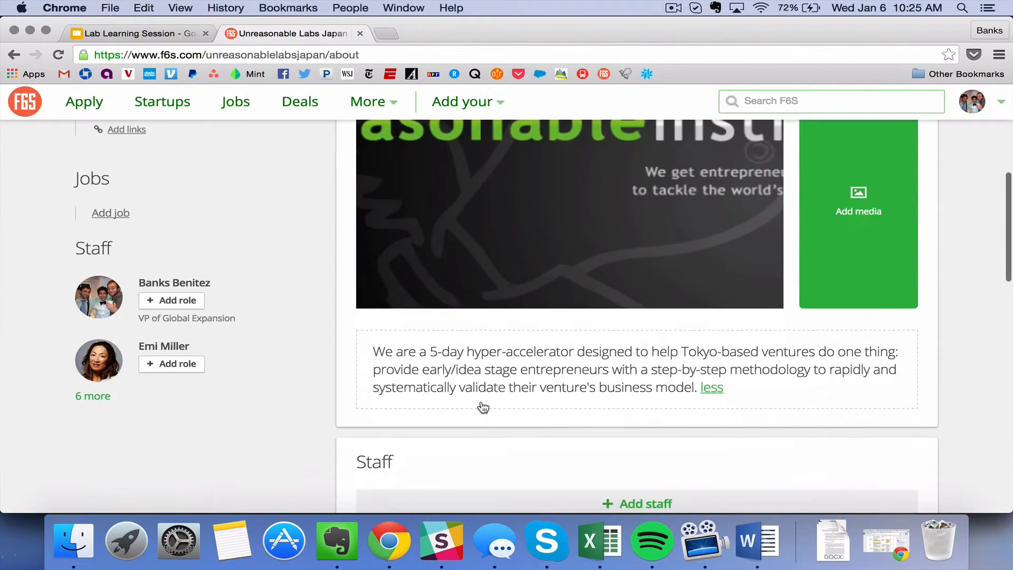
pyautogui.scroll(1, 483, 407)
pyautogui.scroll(2, 483, 407)
pyautogui.scroll(2, 482, 406)
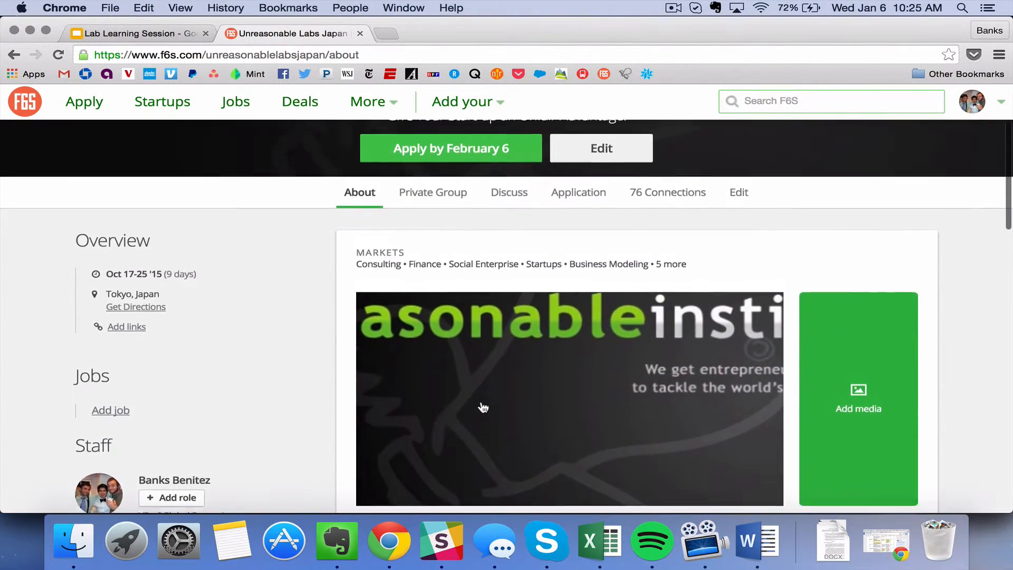
pyautogui.scroll(2, 483, 407)
pyautogui.scroll(1, 483, 407)
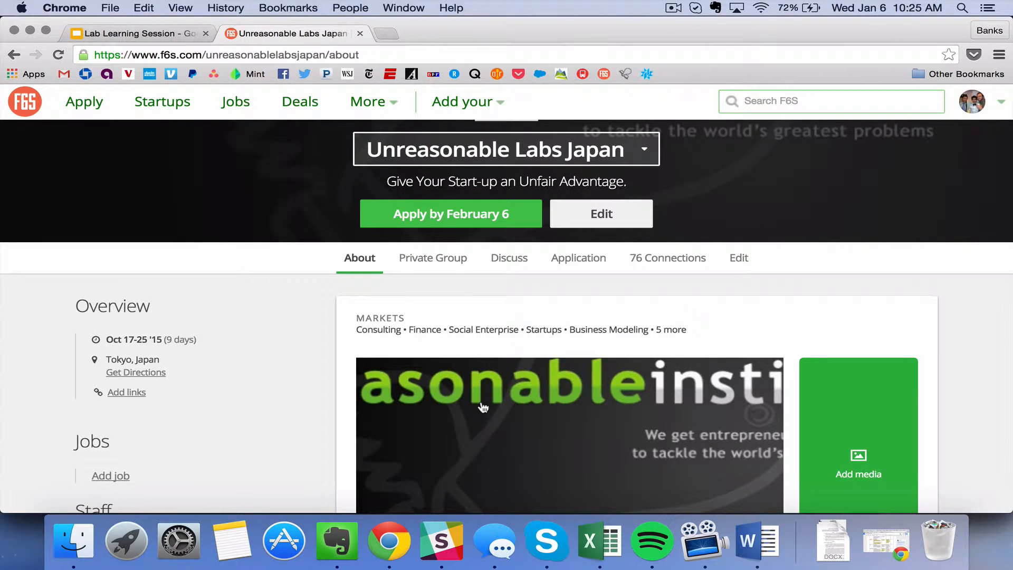
pyautogui.click(509, 258)
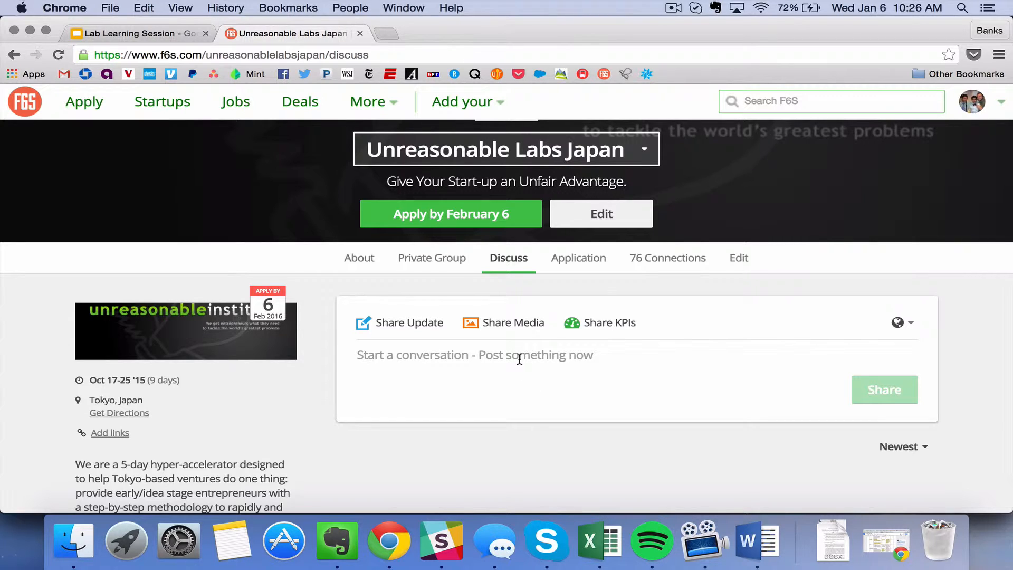
# Step: Bring up the program's Application form with its eligibility and business model questions
pyautogui.click(578, 258)
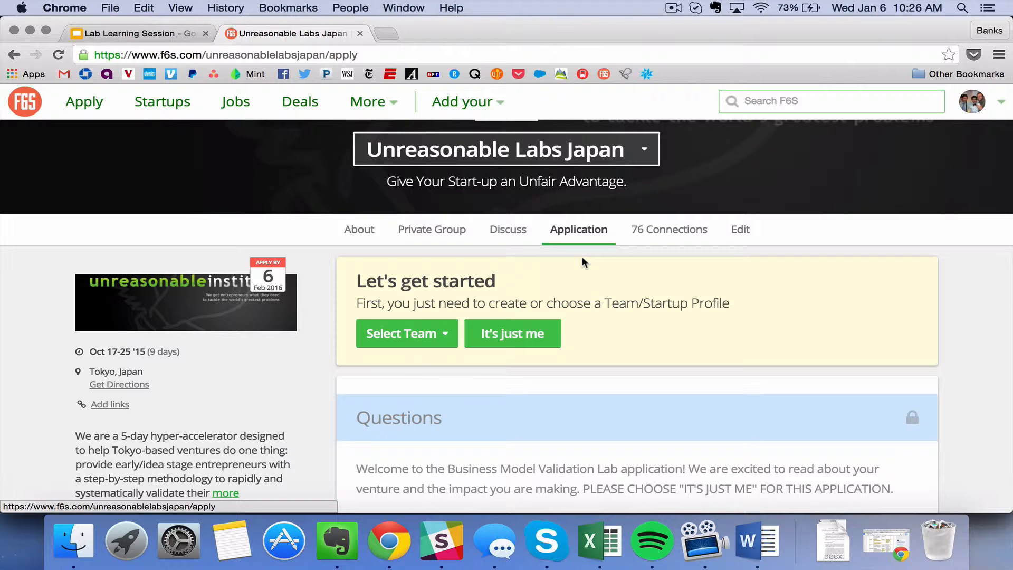
pyautogui.scroll(-4, 581, 257)
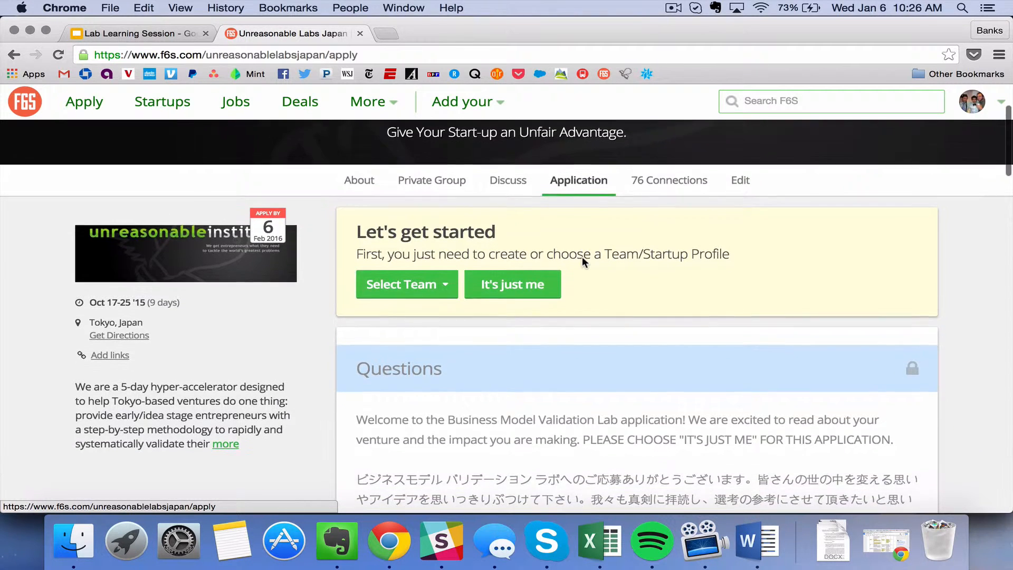
pyautogui.scroll(-4, 581, 256)
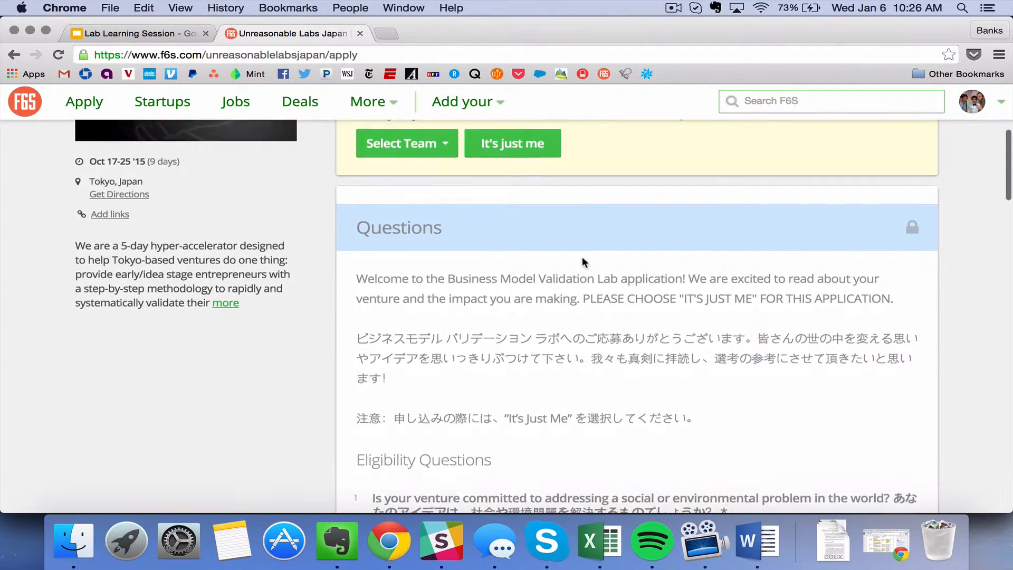
pyautogui.scroll(-2, 582, 257)
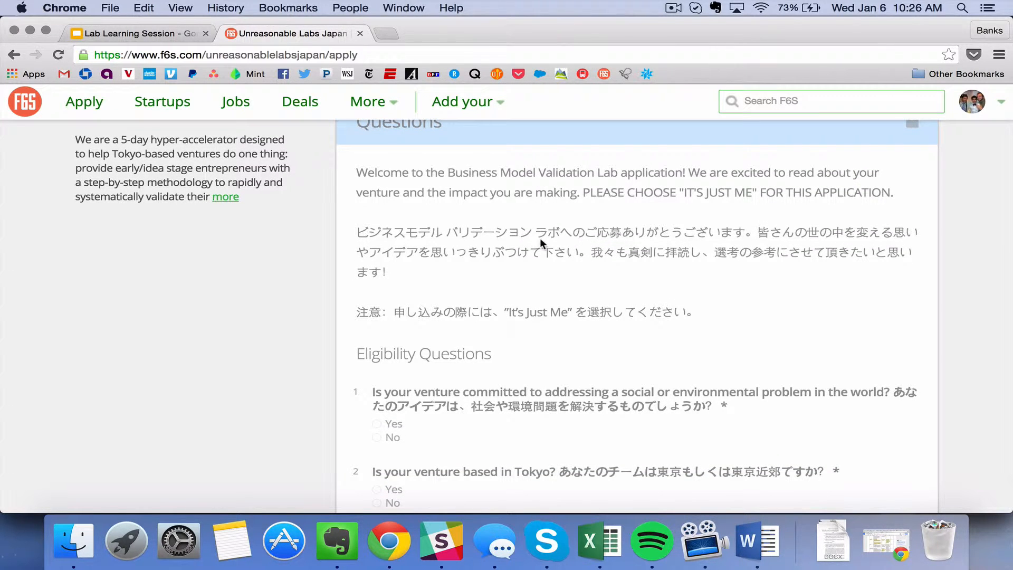
pyautogui.scroll(-4, 540, 237)
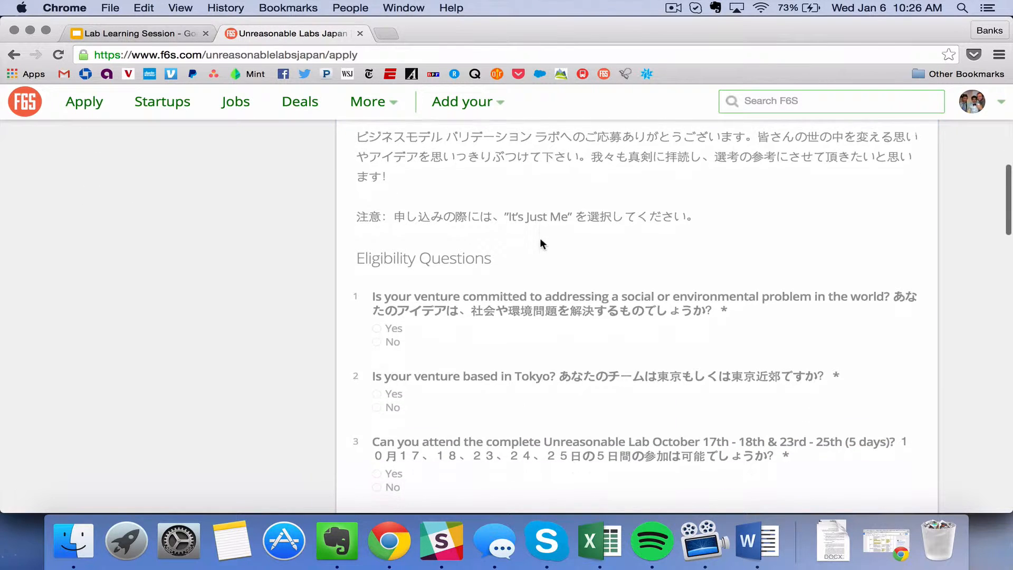
pyautogui.scroll(2, 540, 238)
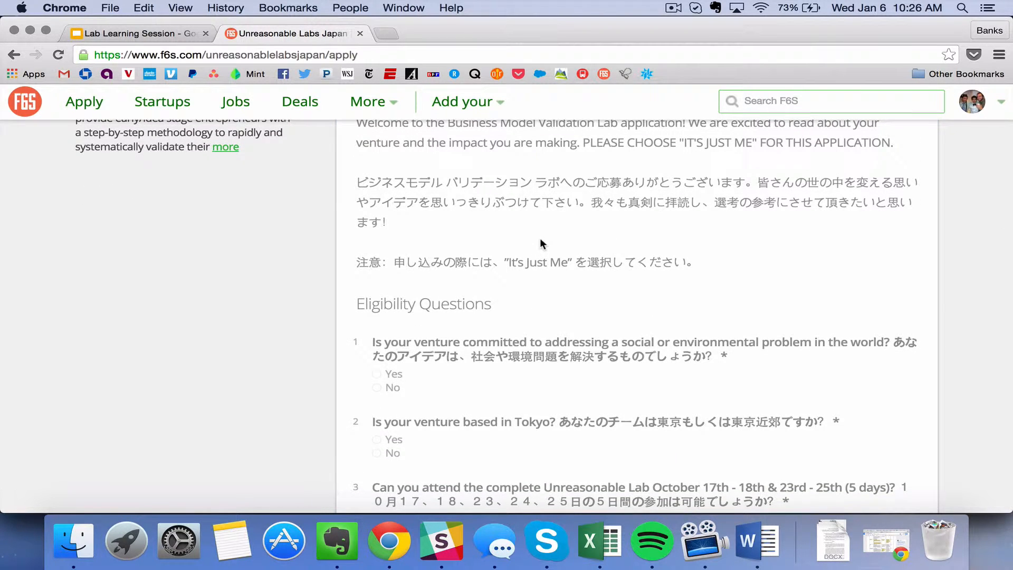
pyautogui.scroll(-3, 540, 238)
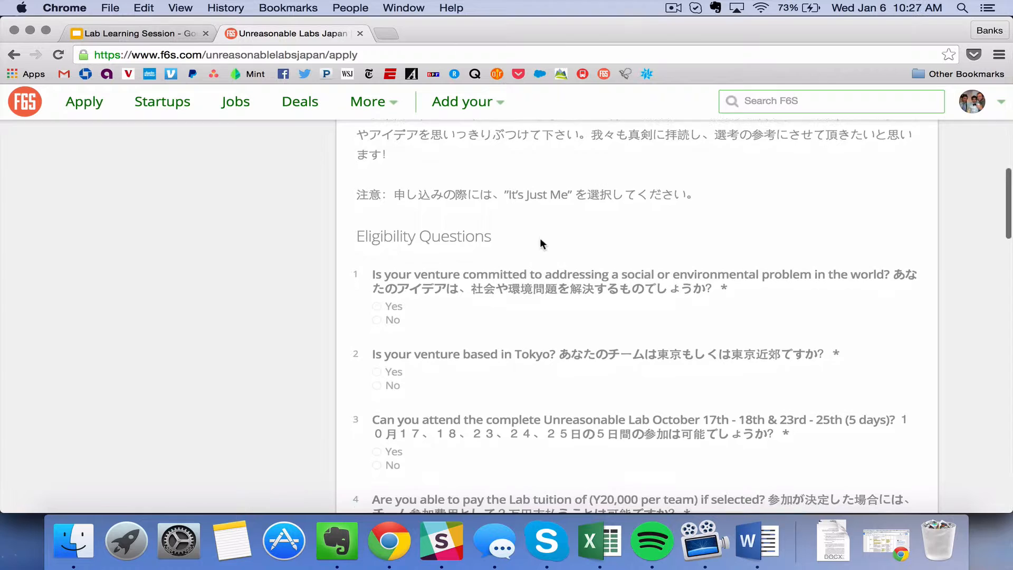
pyautogui.scroll(-3, 540, 238)
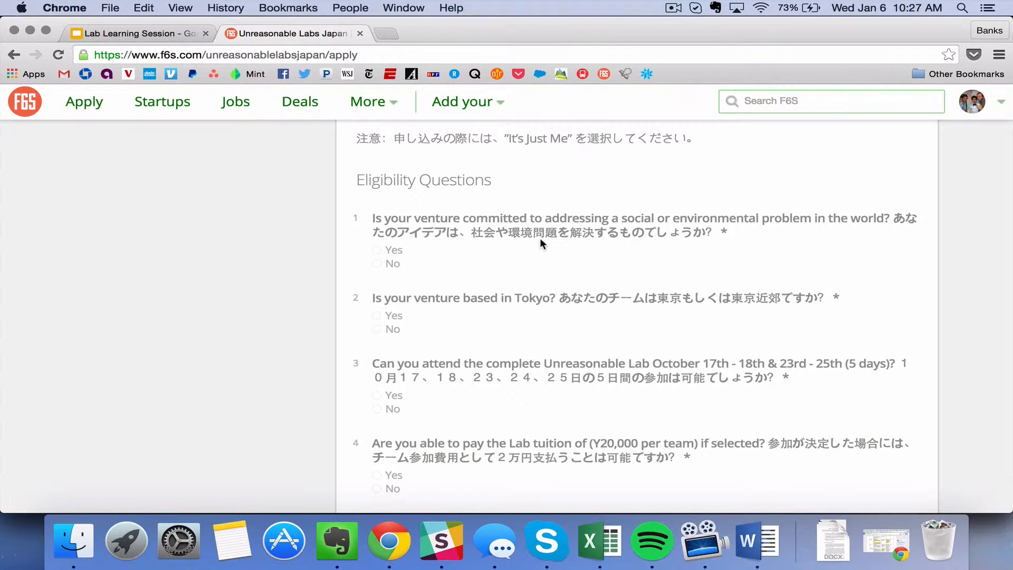
pyautogui.scroll(-2, 540, 238)
pyautogui.scroll(-2, 539, 238)
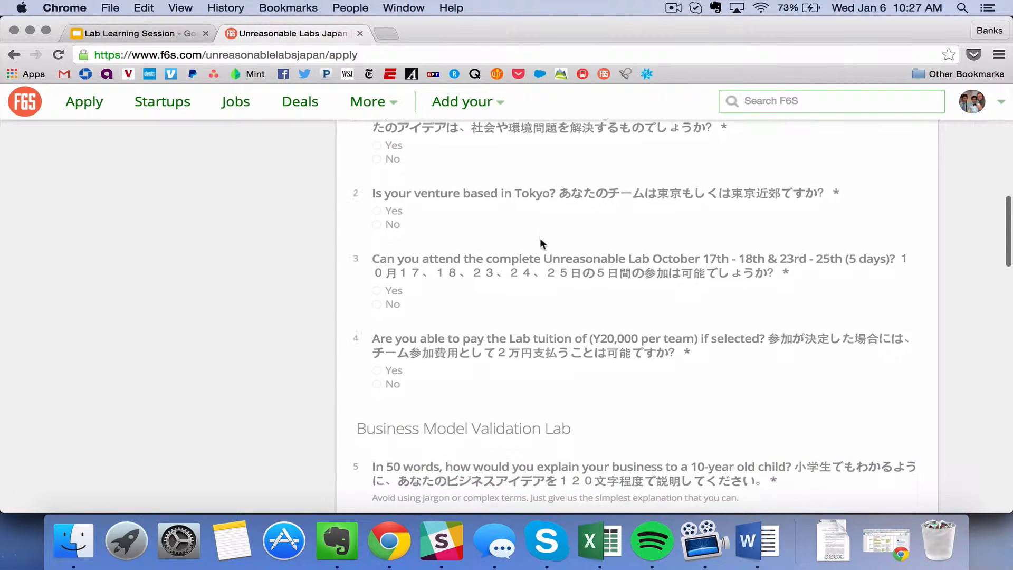
pyautogui.scroll(-2, 540, 238)
pyautogui.scroll(-2, 540, 238)
pyautogui.scroll(-1, 540, 238)
pyautogui.scroll(-2, 540, 238)
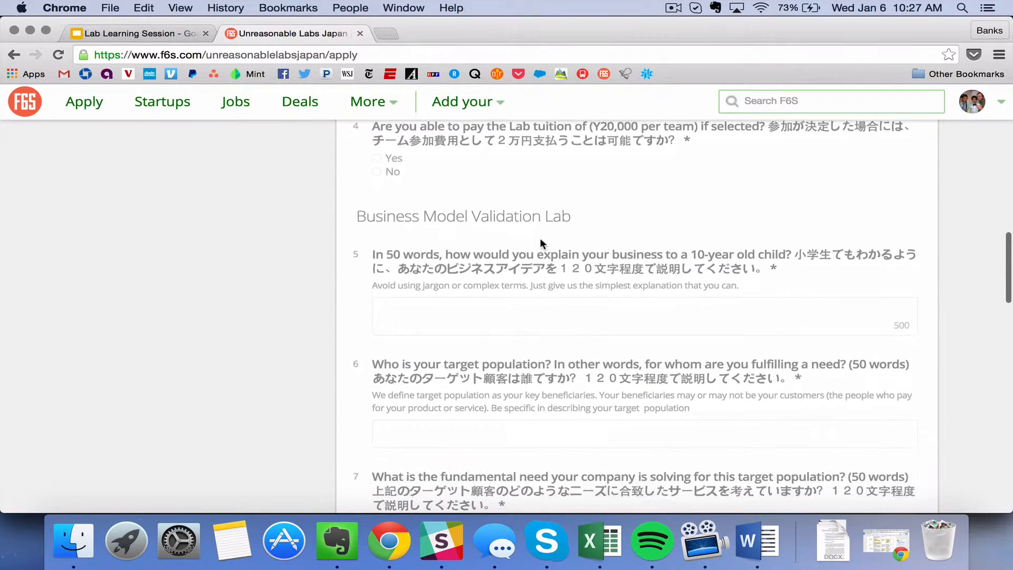
pyautogui.scroll(-2, 540, 238)
pyautogui.scroll(-2, 540, 238)
pyautogui.scroll(-2, 540, 237)
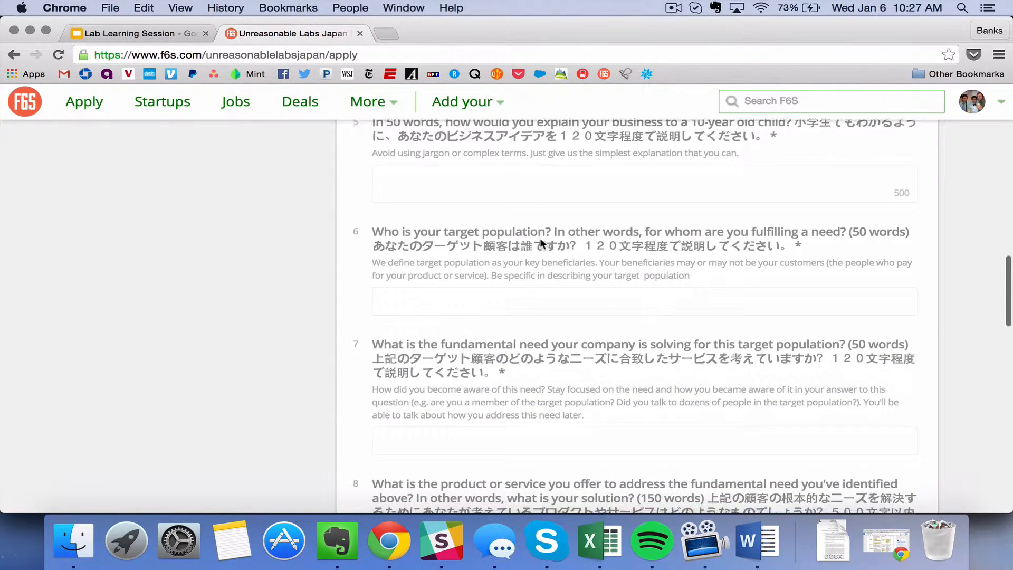
pyautogui.scroll(-1, 539, 237)
pyautogui.scroll(-2, 539, 238)
pyautogui.scroll(-2, 539, 238)
pyautogui.scroll(-2, 539, 237)
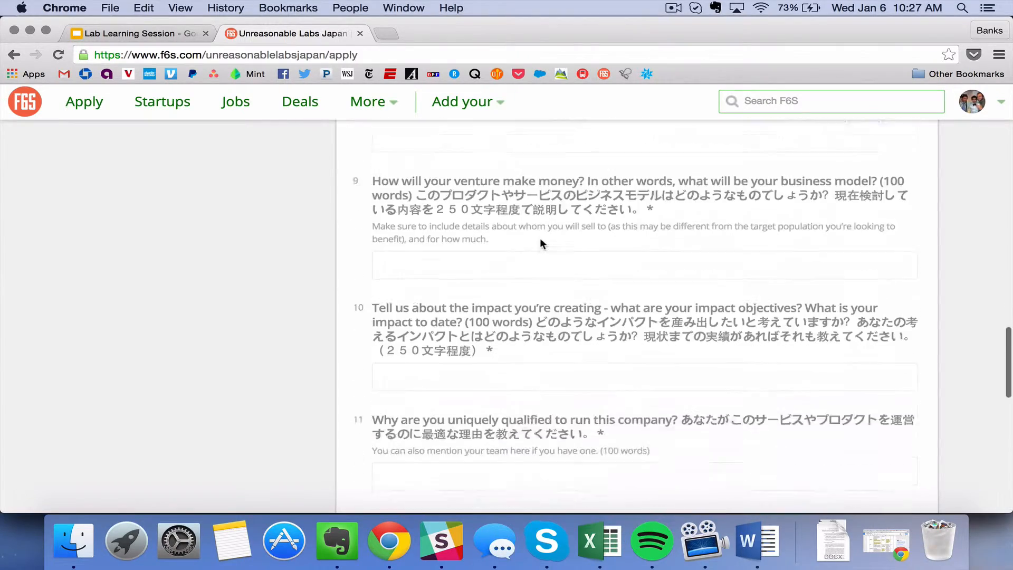
pyautogui.scroll(-2, 540, 237)
pyautogui.scroll(-4, 540, 237)
pyautogui.scroll(-1, 540, 238)
pyautogui.scroll(-3, 540, 237)
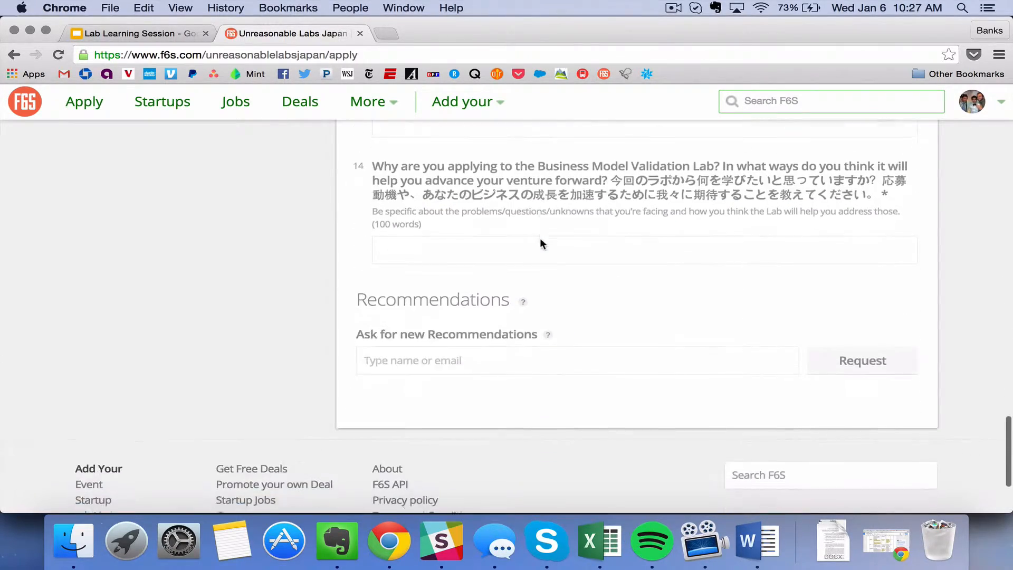
pyautogui.scroll(8, 539, 238)
pyautogui.scroll(5, 540, 238)
pyautogui.scroll(4, 541, 237)
pyautogui.scroll(2, 540, 238)
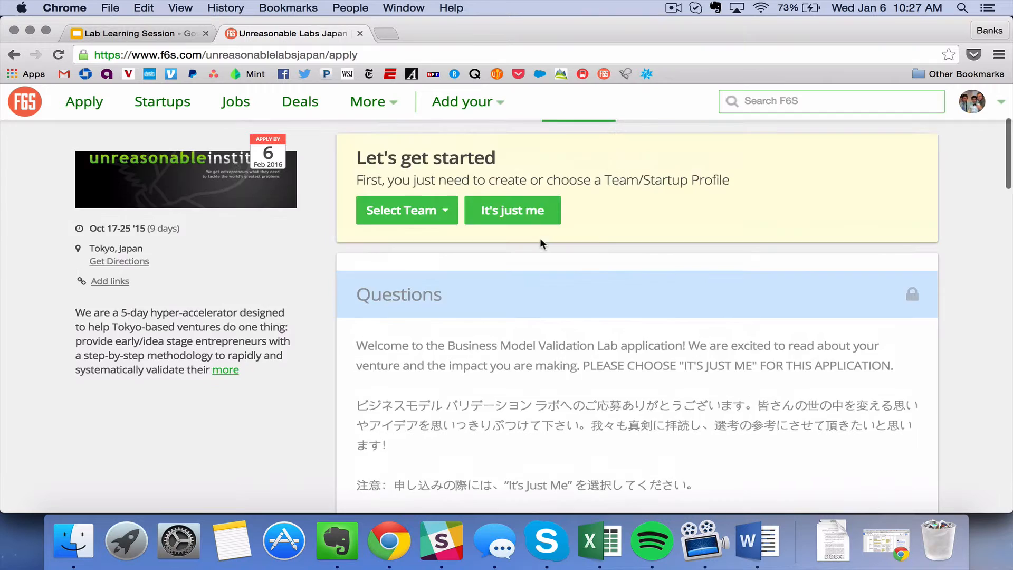
pyautogui.scroll(3, 540, 238)
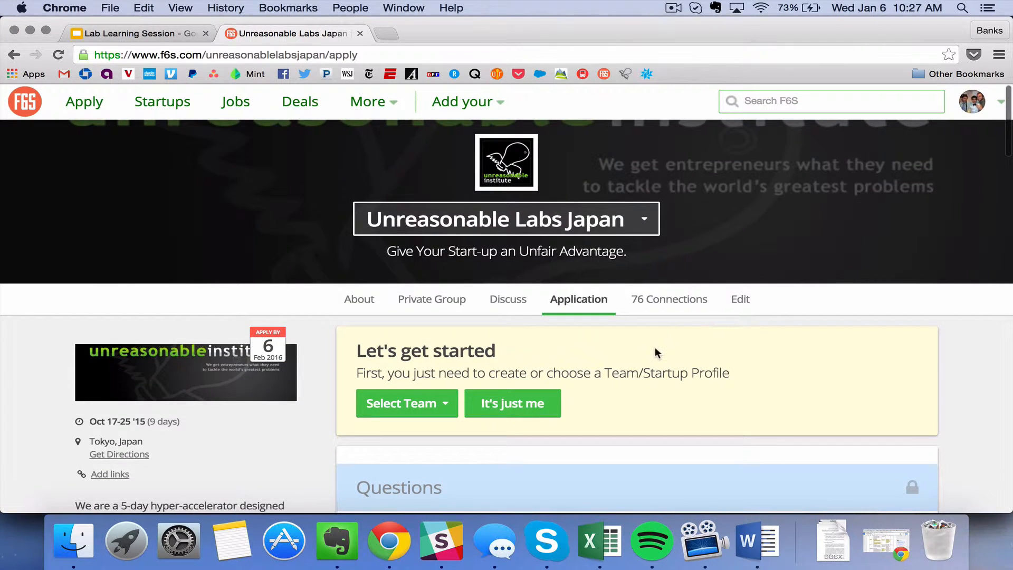
pyautogui.scroll(-1, 654, 346)
# Step: Enter the program's edit area at Basic Info, then move to Profile Settings
pyautogui.click(741, 299)
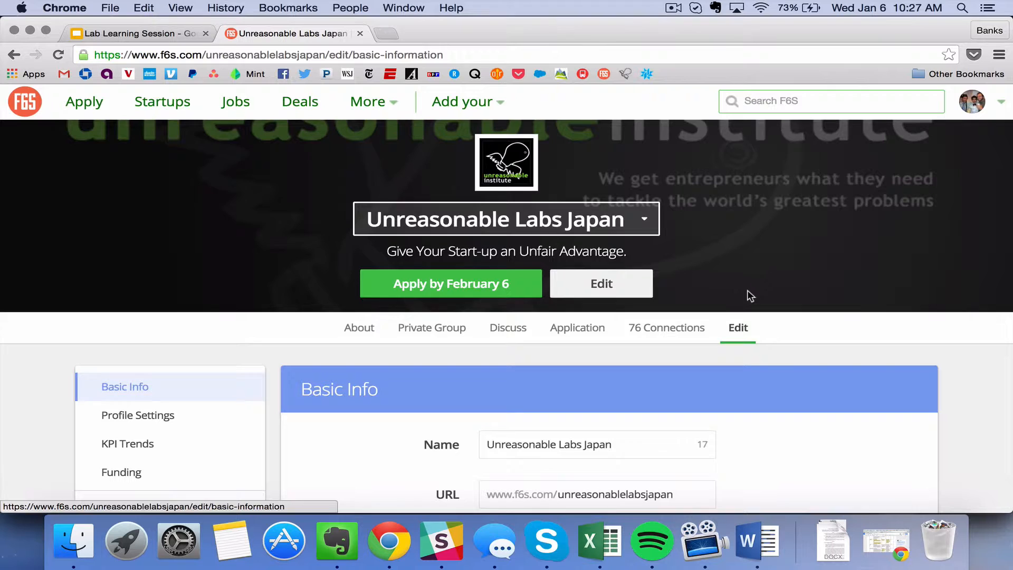
pyautogui.scroll(-4, 832, 264)
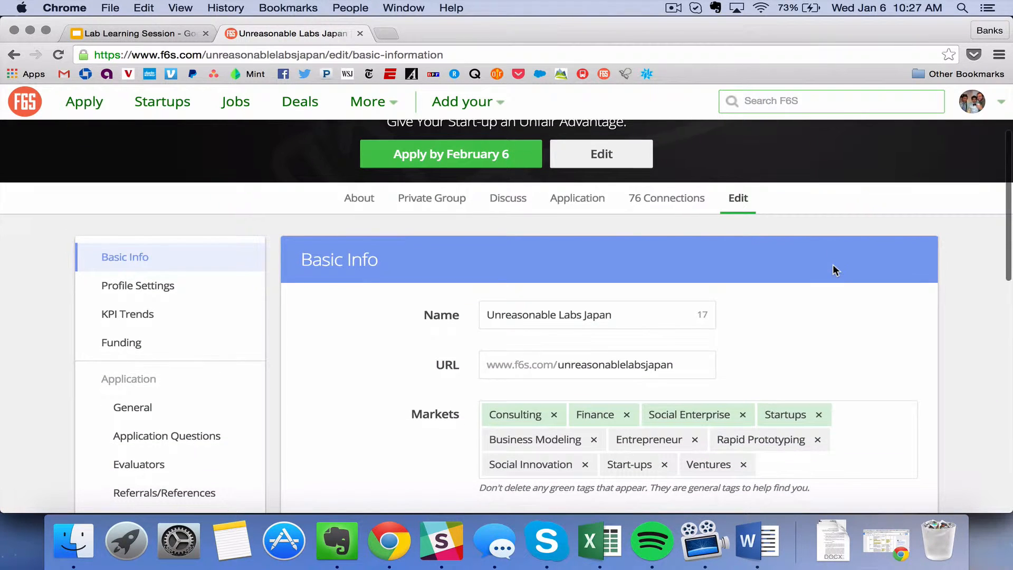
pyautogui.scroll(-1, 833, 270)
pyautogui.scroll(-2, 833, 270)
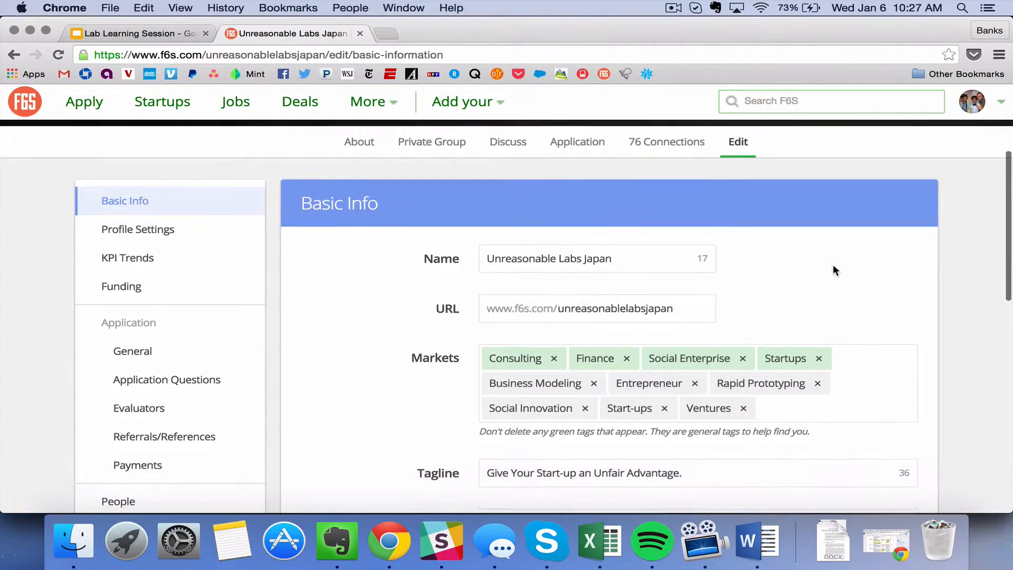
pyautogui.scroll(-1, 832, 270)
pyautogui.scroll(-2, 833, 270)
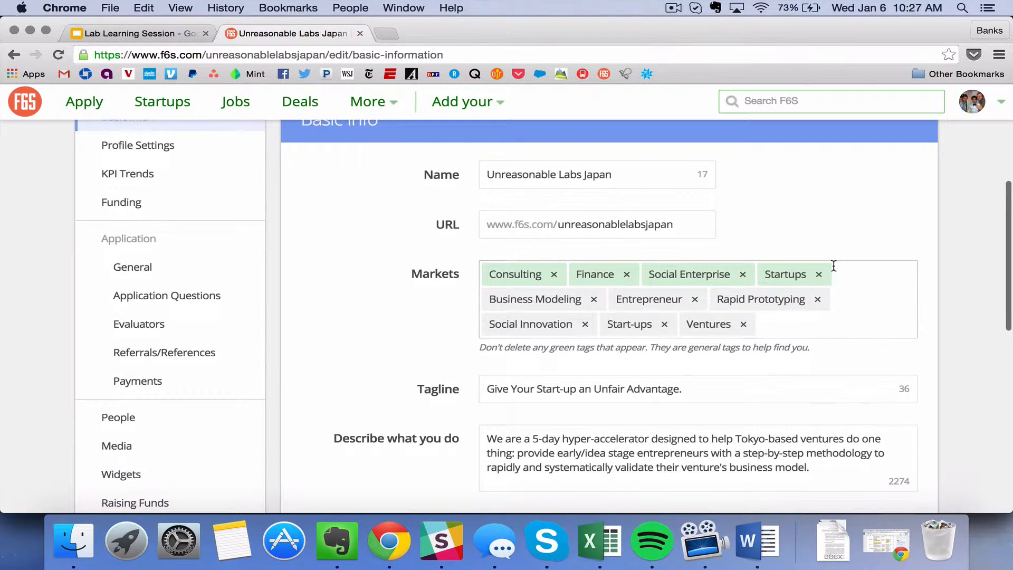
pyautogui.scroll(-1, 833, 271)
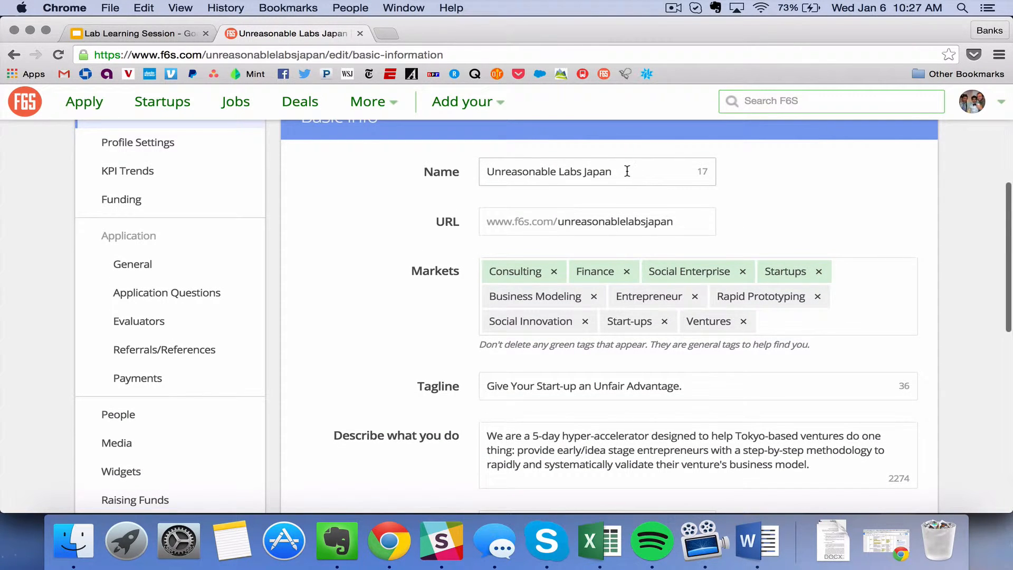
pyautogui.scroll(-3, 618, 222)
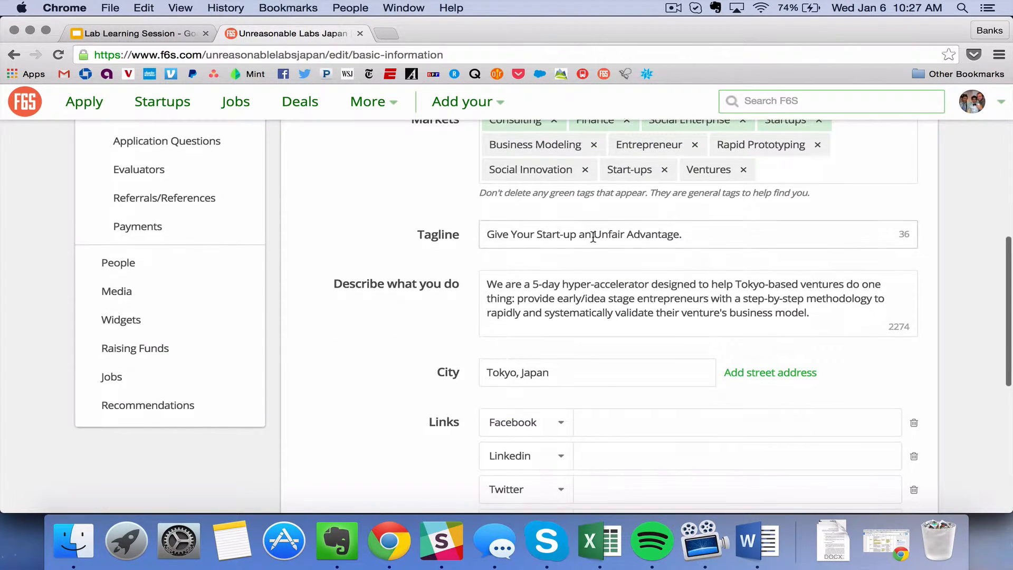
pyautogui.scroll(-2, 602, 317)
pyautogui.scroll(-3, 601, 316)
pyautogui.scroll(-2, 602, 325)
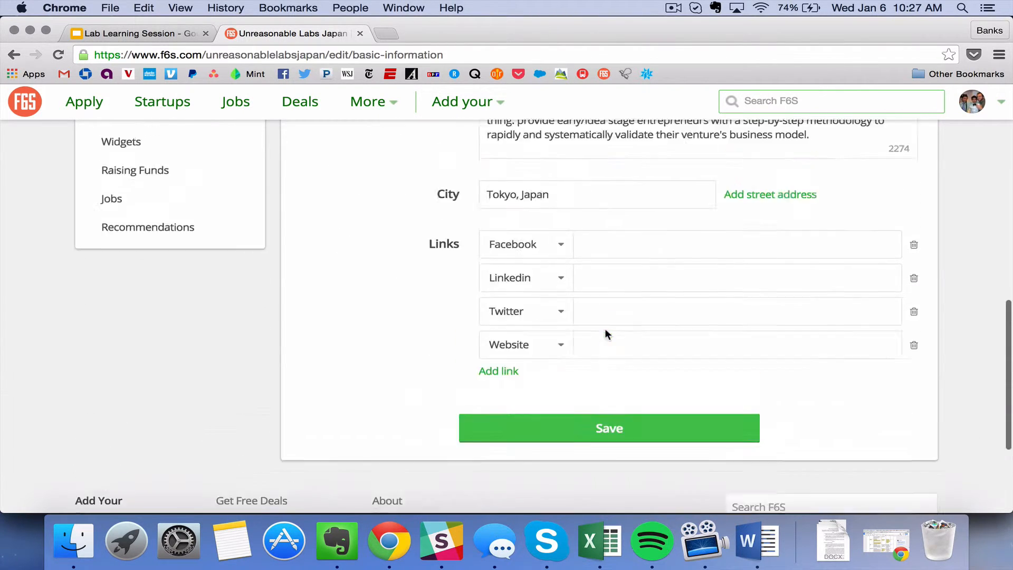
pyautogui.scroll(10, 604, 329)
pyautogui.scroll(2, 604, 328)
pyautogui.click(130, 277)
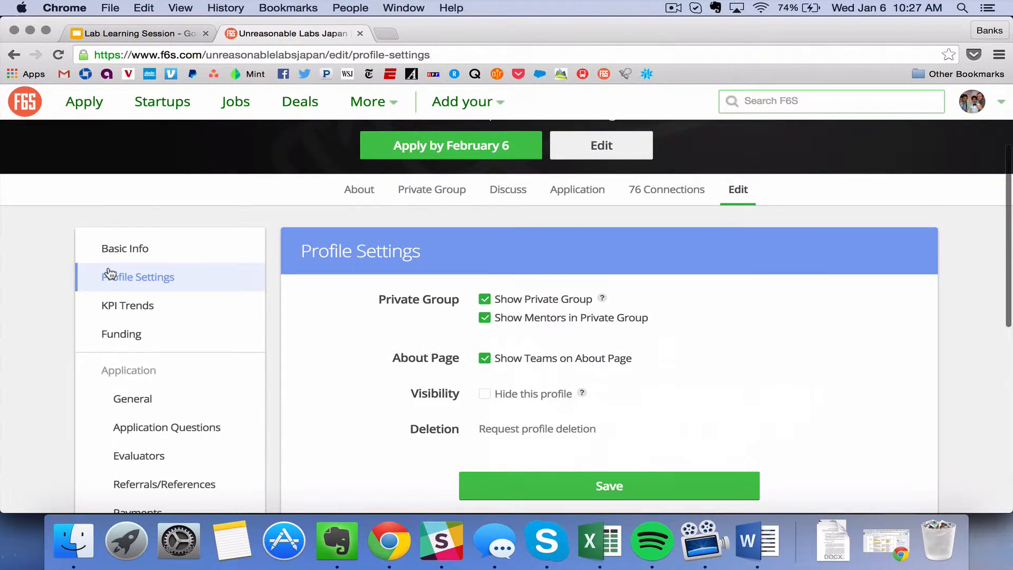
pyautogui.scroll(-2, 144, 330)
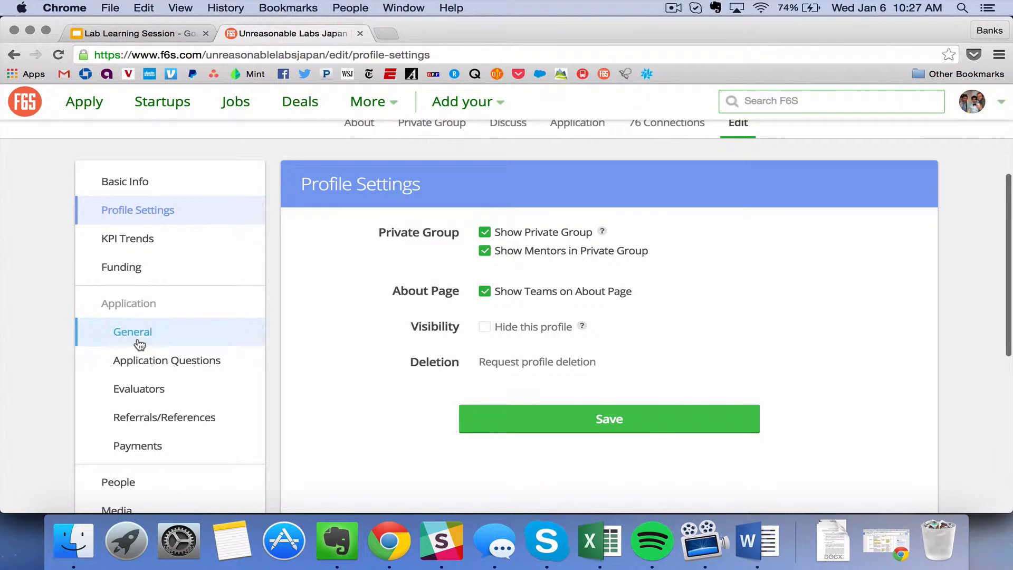
pyautogui.scroll(-1, 142, 372)
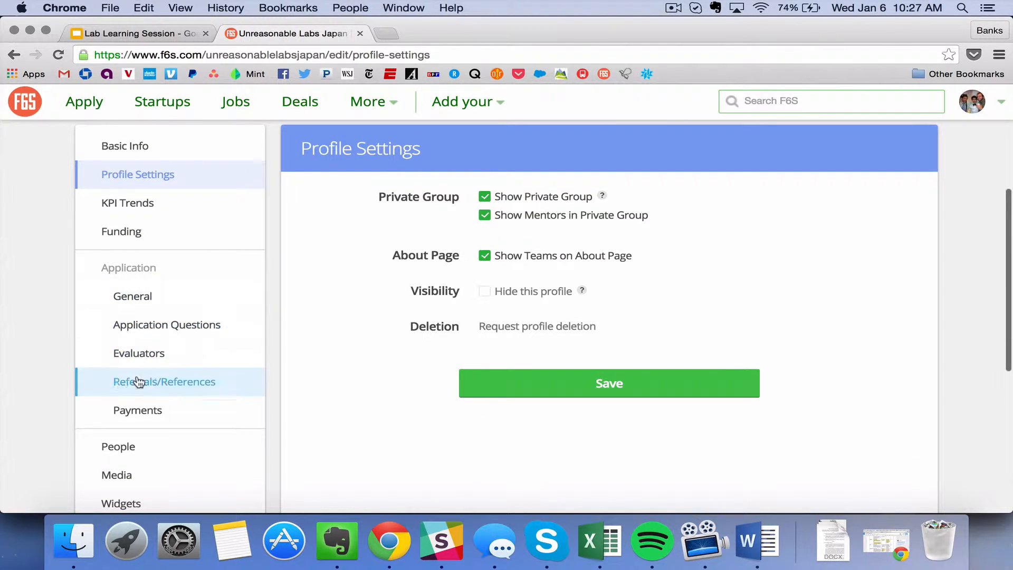
# Step: Review Application General settings, keeping Stars as the rating system and checking the star-count choices
pyautogui.click(135, 297)
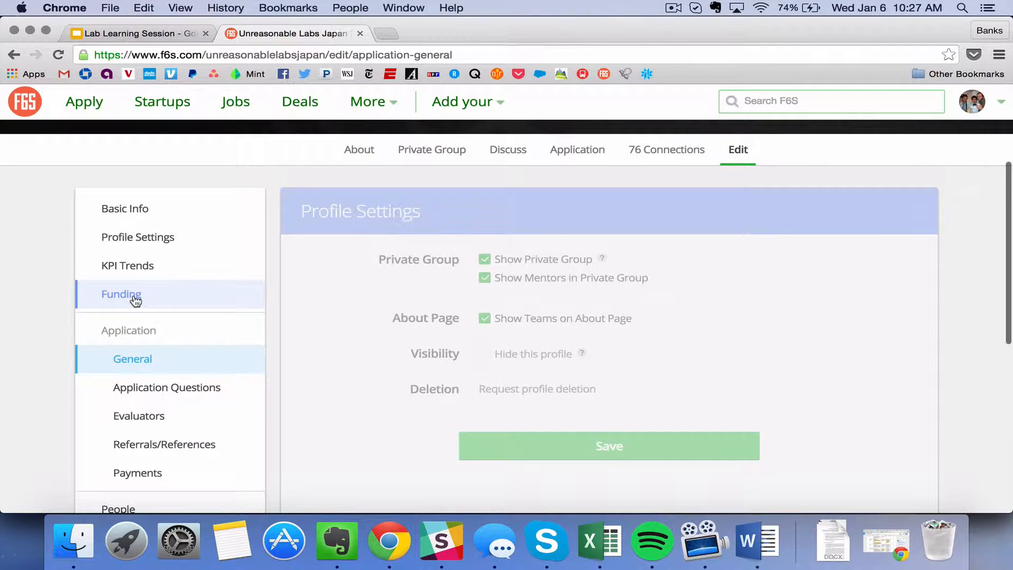
pyautogui.scroll(-3, 398, 380)
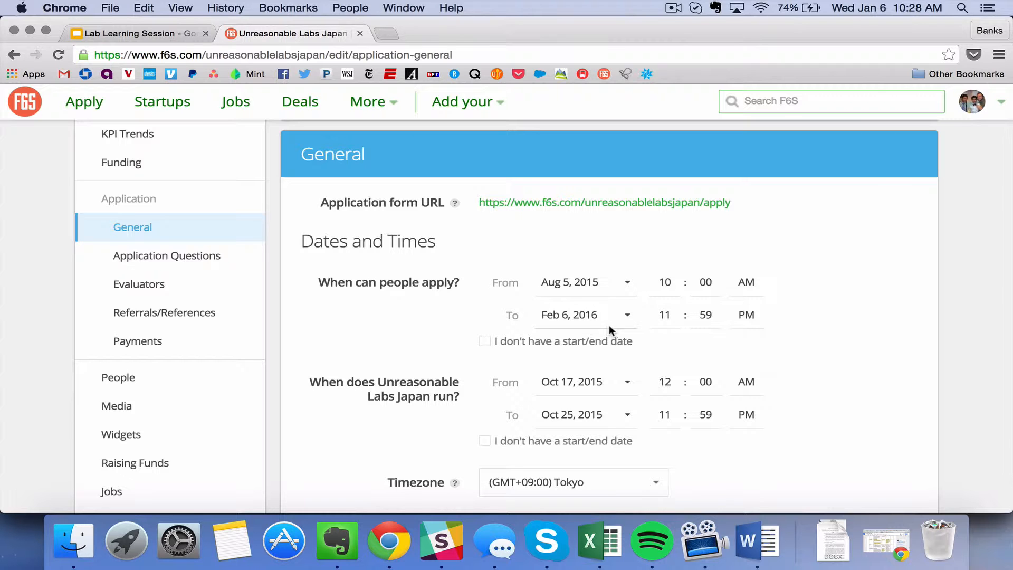
pyautogui.scroll(-3, 613, 372)
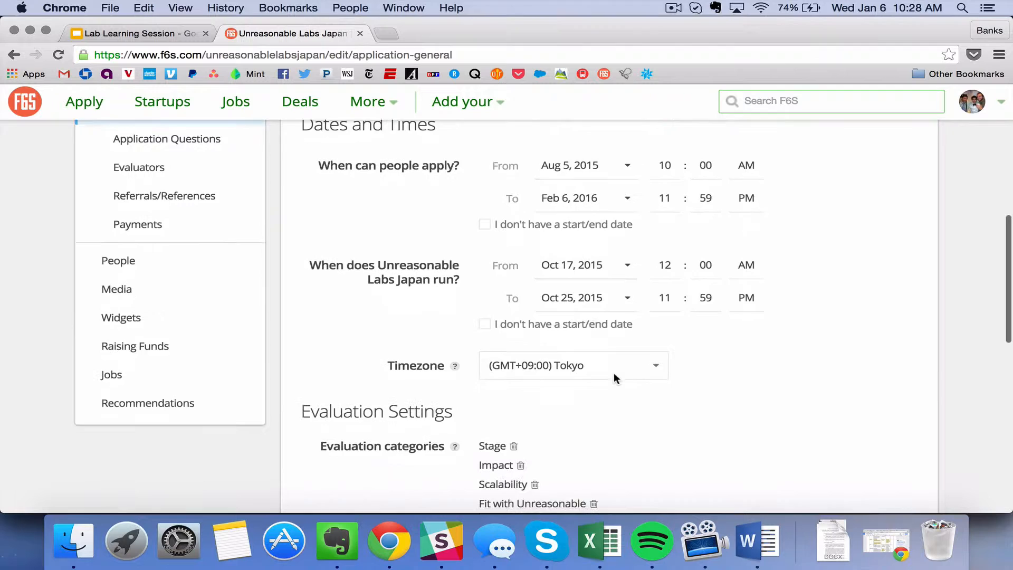
pyautogui.scroll(-3, 613, 373)
pyautogui.scroll(-2, 613, 373)
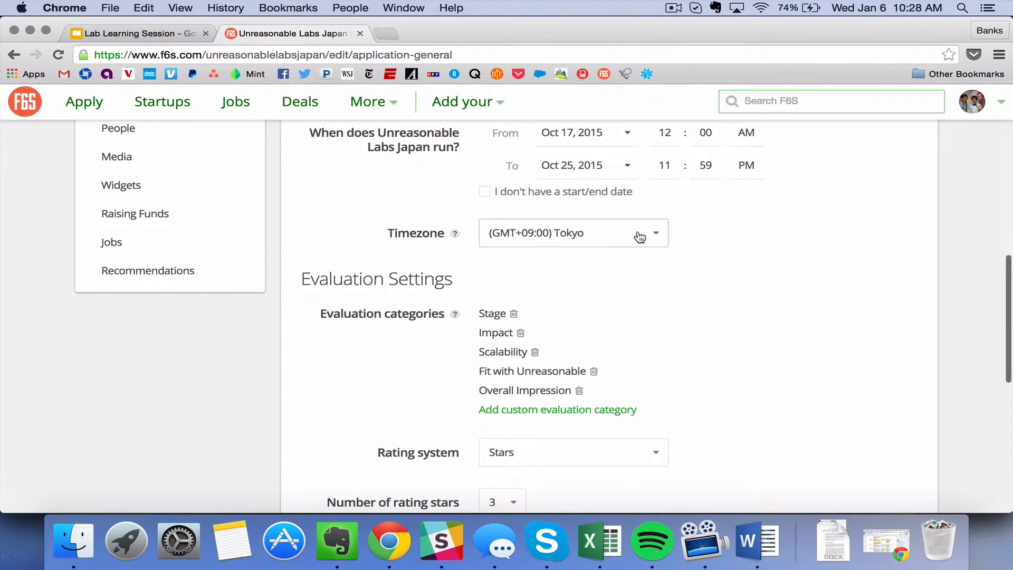
pyautogui.scroll(-3, 585, 323)
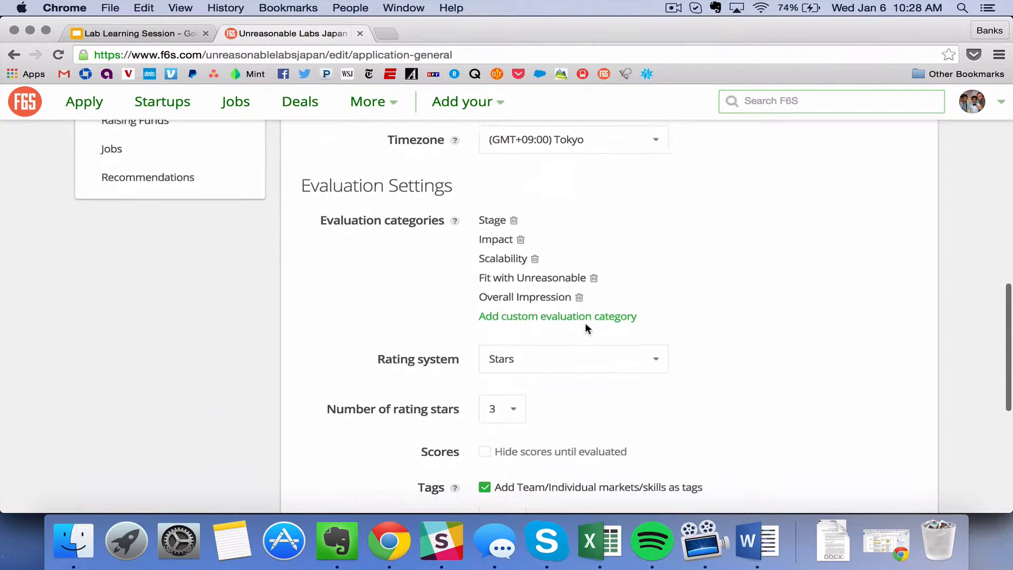
pyautogui.scroll(-1, 584, 322)
pyautogui.scroll(-3, 585, 322)
pyautogui.scroll(5, 584, 322)
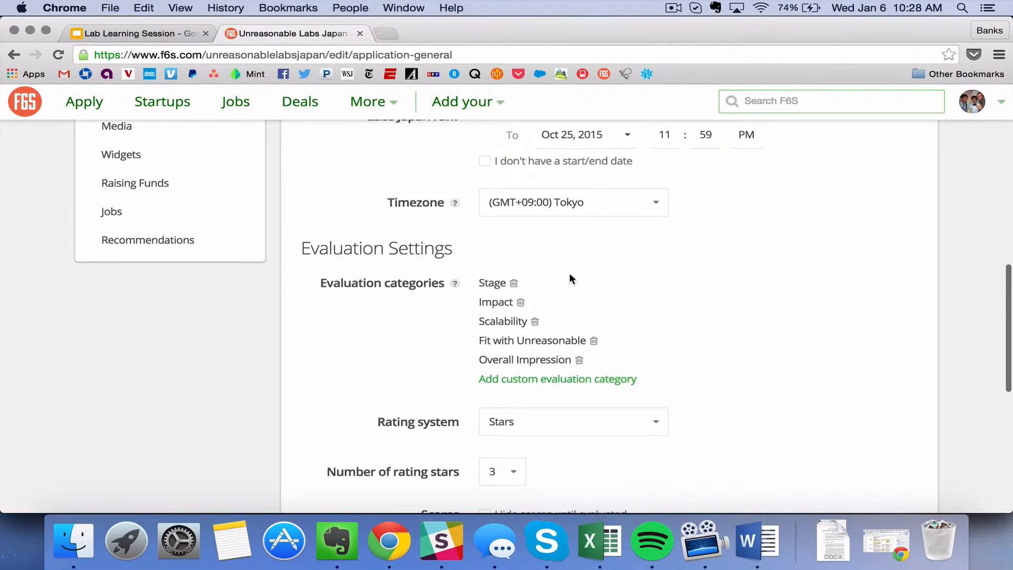
pyautogui.scroll(-2, 569, 273)
pyautogui.scroll(-2, 569, 273)
pyautogui.click(651, 309)
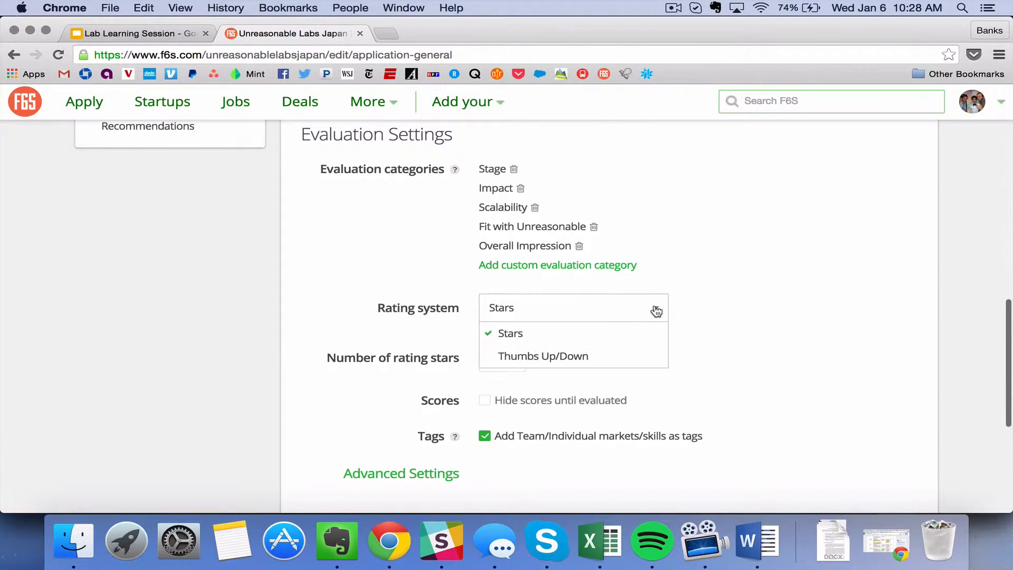
pyautogui.click(656, 311)
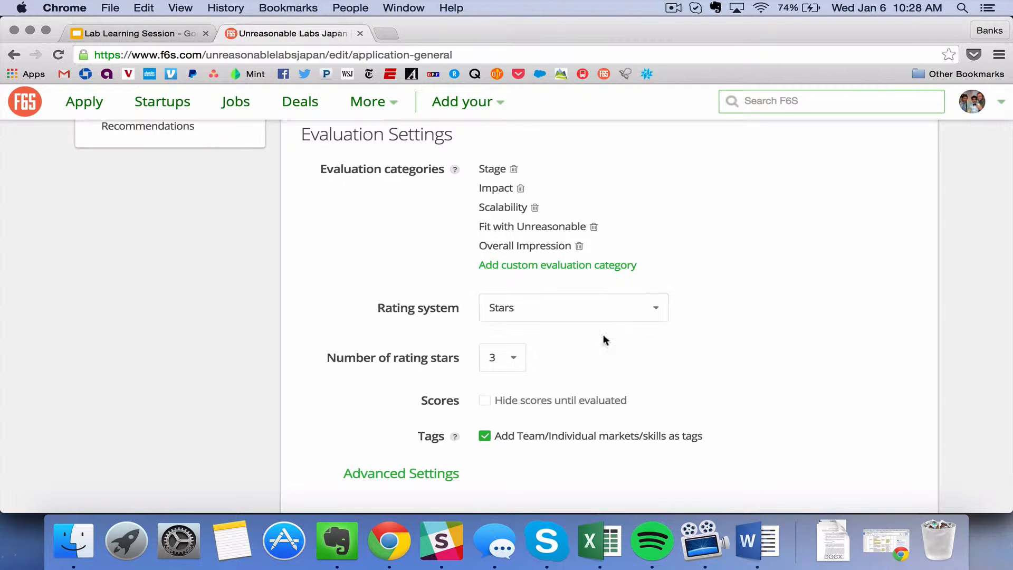
pyautogui.click(516, 358)
pyautogui.scroll(-3, 629, 371)
pyautogui.scroll(1, 630, 371)
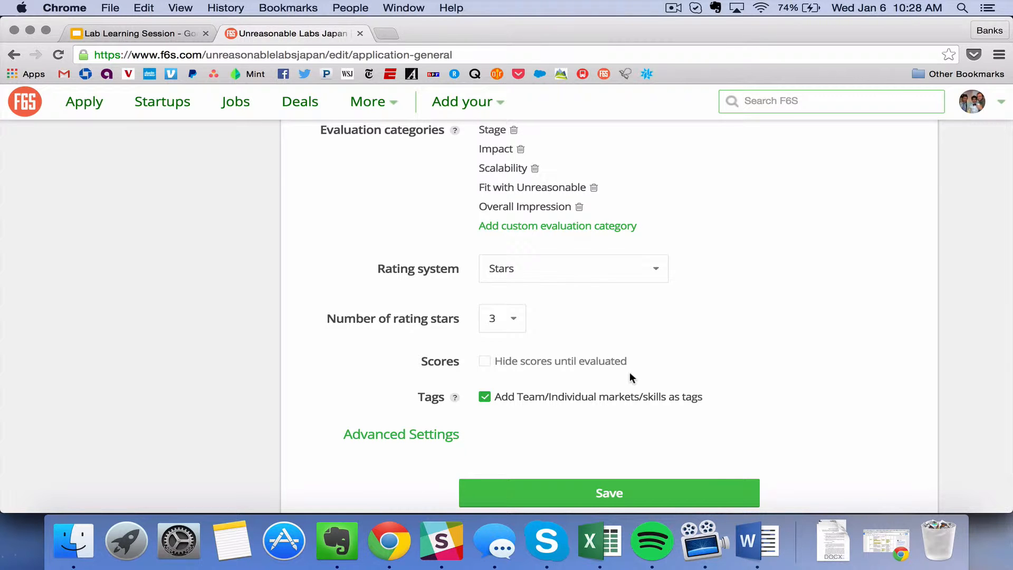
pyautogui.scroll(4, 629, 371)
pyautogui.scroll(4, 630, 372)
pyautogui.scroll(3, 630, 371)
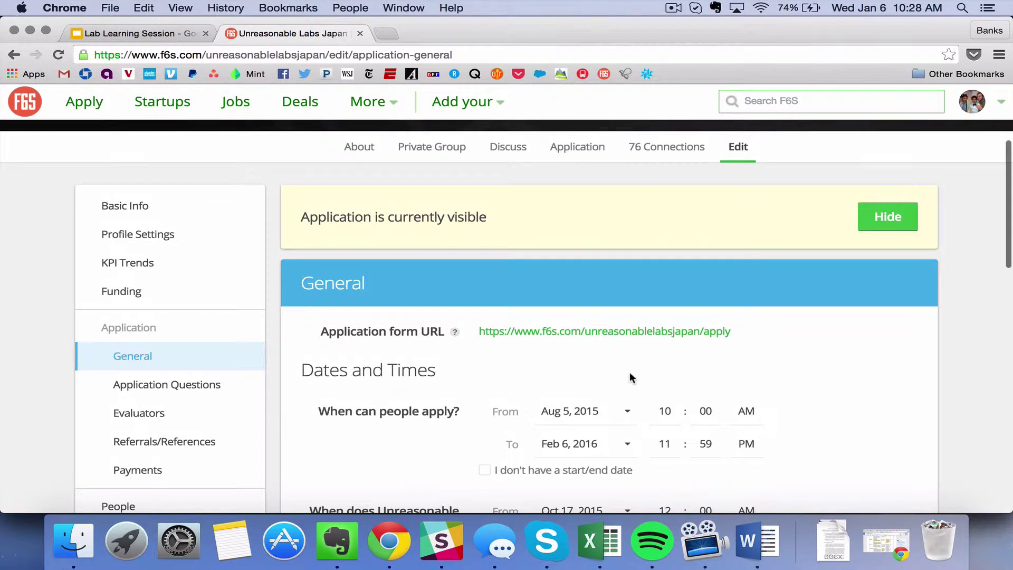
# Step: List the Application Questions and try reordering question 1 with its drag handle
pyautogui.click(176, 389)
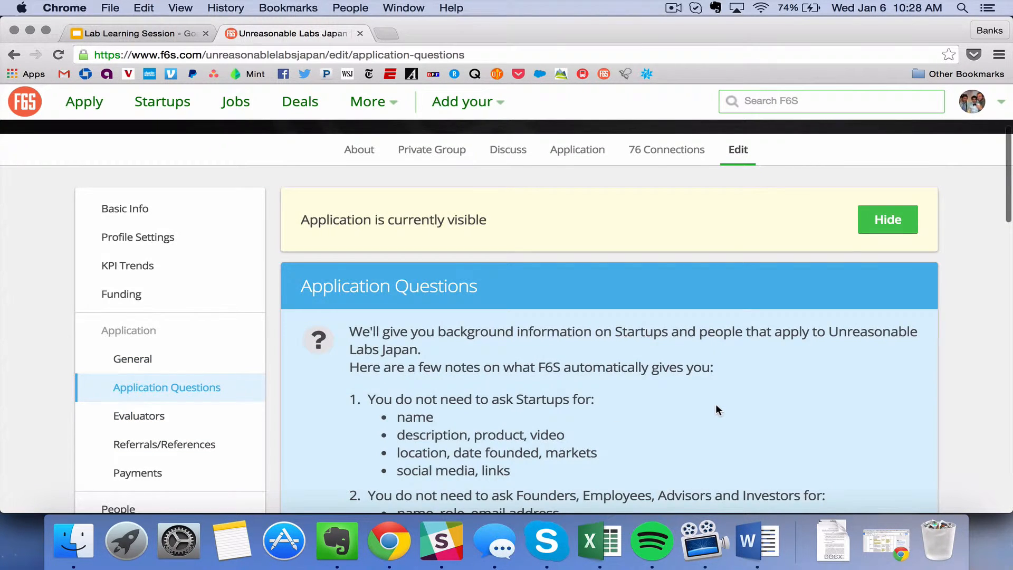
pyautogui.scroll(-5, 716, 404)
pyautogui.scroll(-5, 715, 403)
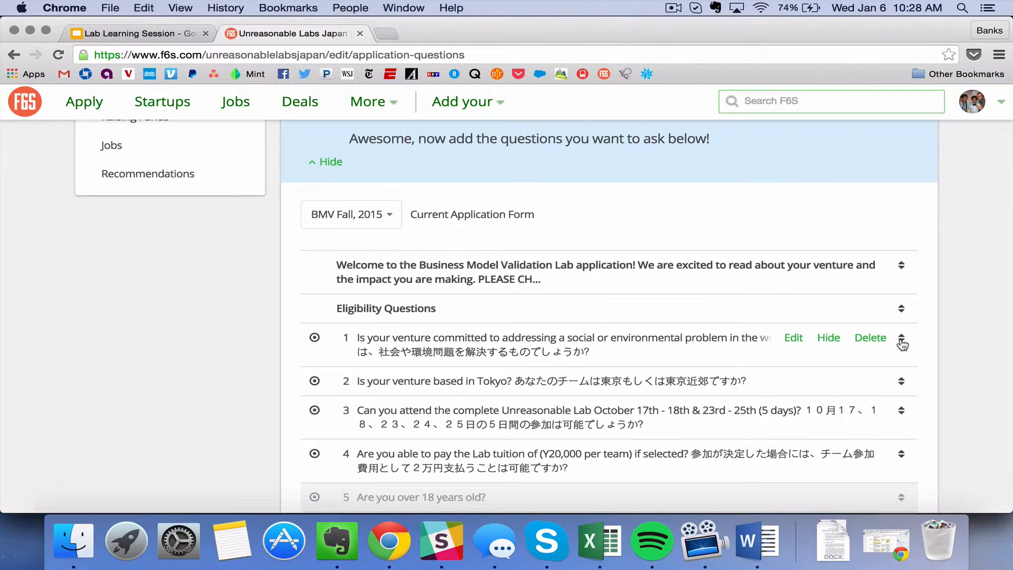
pyautogui.moveTo(900, 338); pyautogui.dragTo(902, 351)
pyautogui.scroll(-5, 710, 392)
pyautogui.scroll(-4, 709, 391)
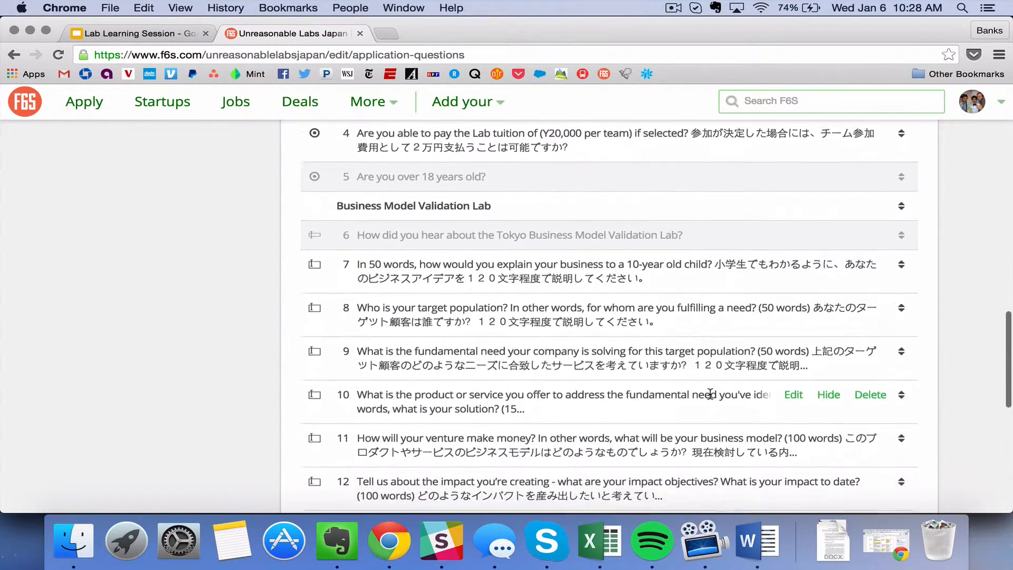
pyautogui.scroll(-4, 709, 391)
pyautogui.scroll(-1, 710, 393)
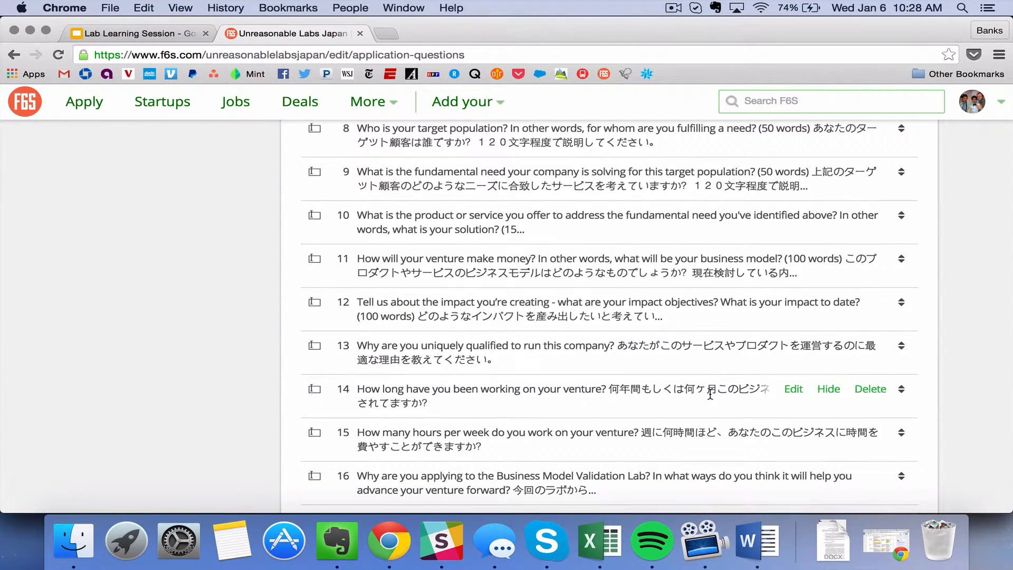
pyautogui.scroll(-2, 710, 393)
pyautogui.scroll(-1, 709, 393)
pyautogui.scroll(5, 710, 393)
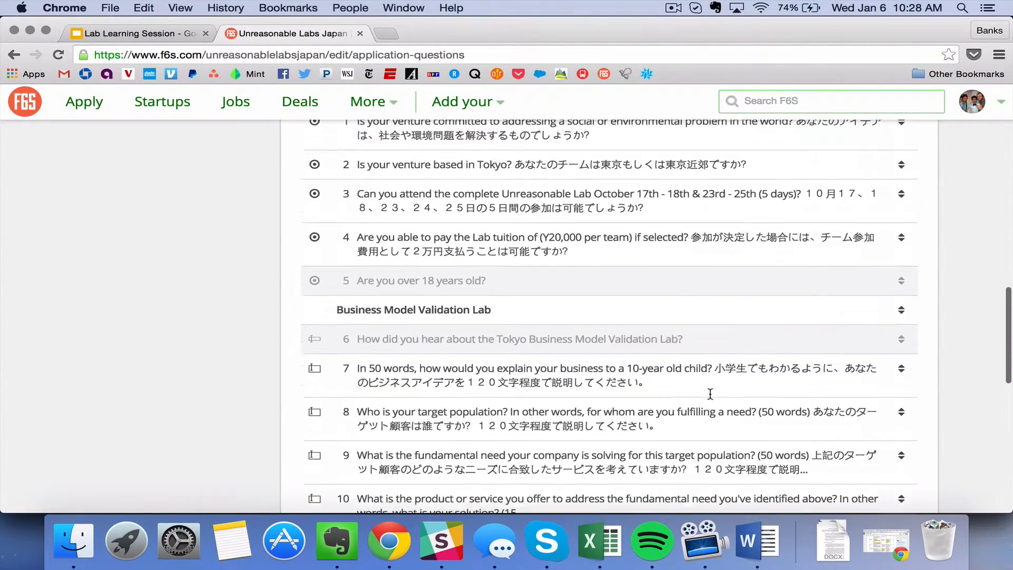
pyautogui.scroll(5, 709, 393)
pyautogui.scroll(4, 710, 393)
pyautogui.scroll(1, 710, 394)
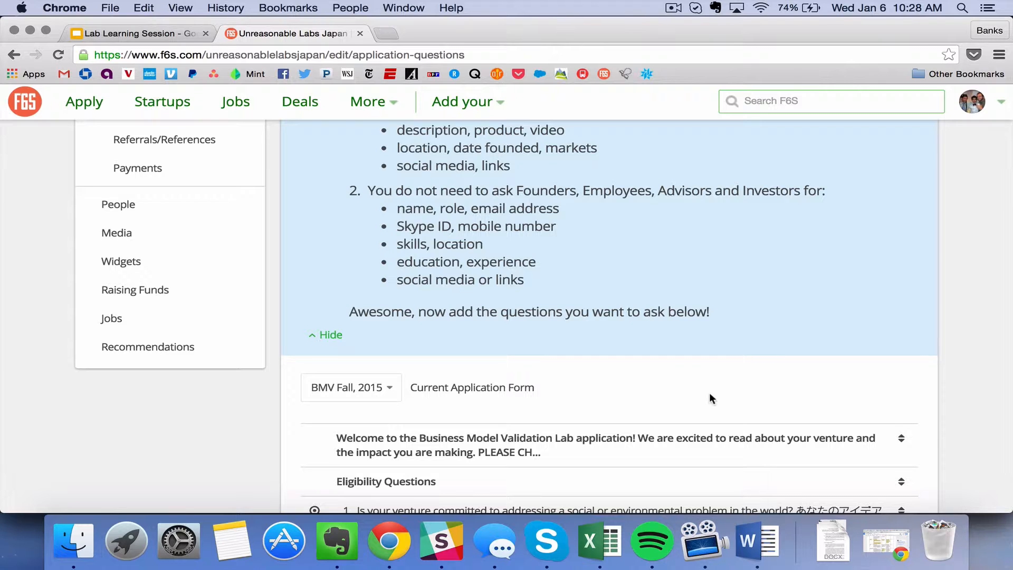
pyautogui.scroll(5, 710, 398)
pyautogui.scroll(5, 710, 399)
pyautogui.scroll(2, 710, 398)
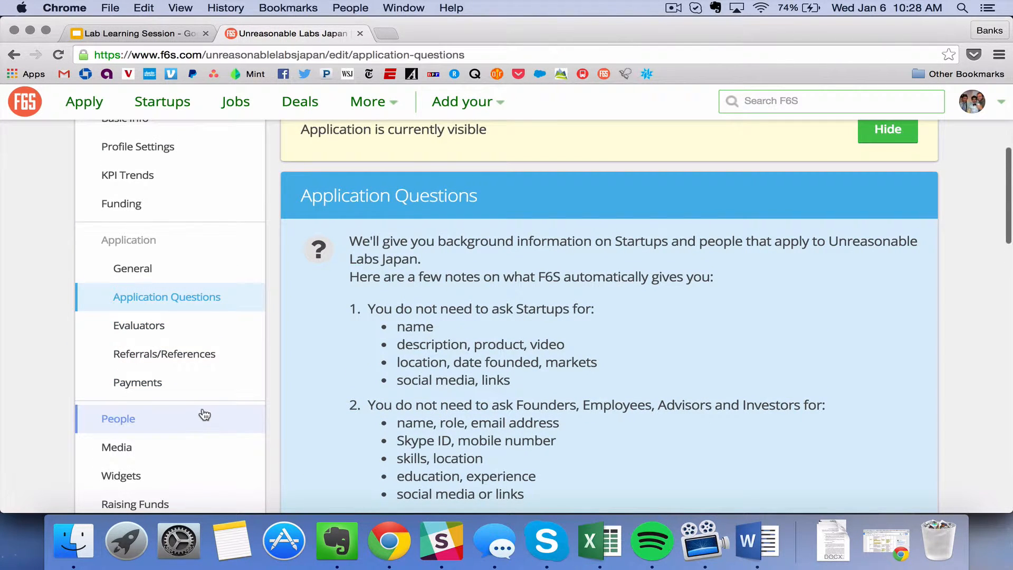
pyautogui.click(197, 327)
pyautogui.scroll(-5, 197, 326)
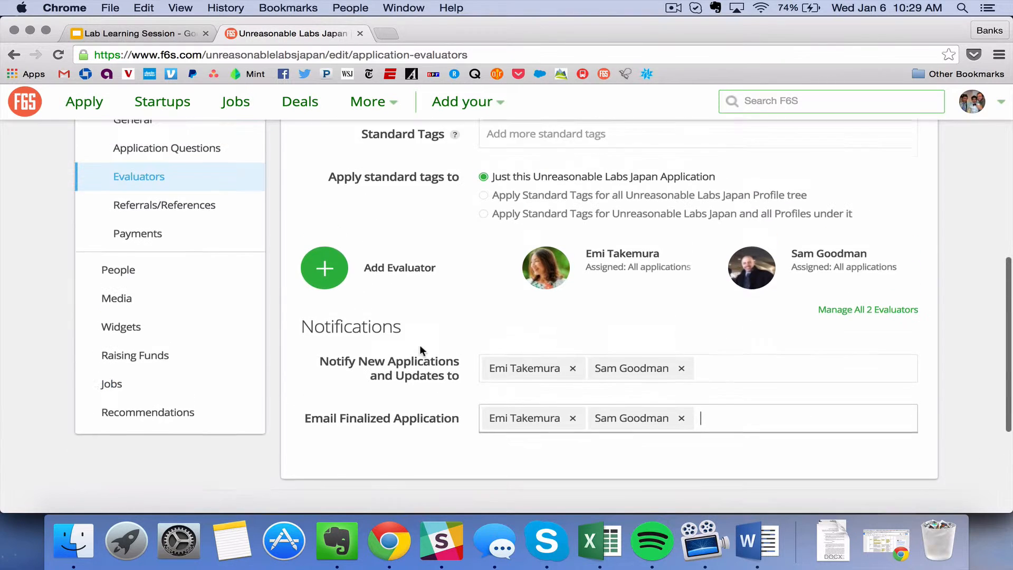
pyautogui.scroll(2, 420, 343)
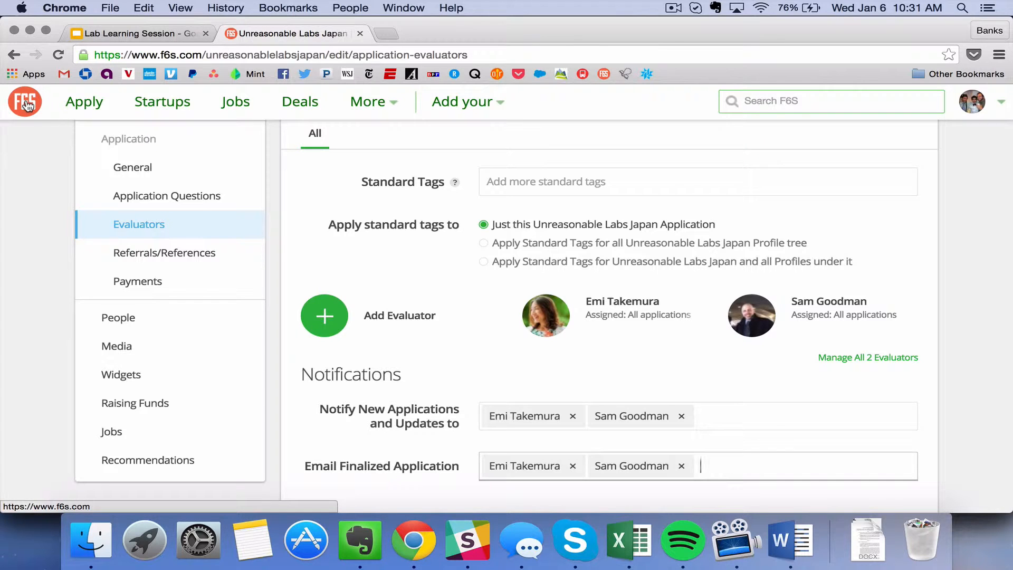
# Step: Return to the home dashboard and go to the Business Model Validation Colorado evaluation dashboard
pyautogui.click(25, 103)
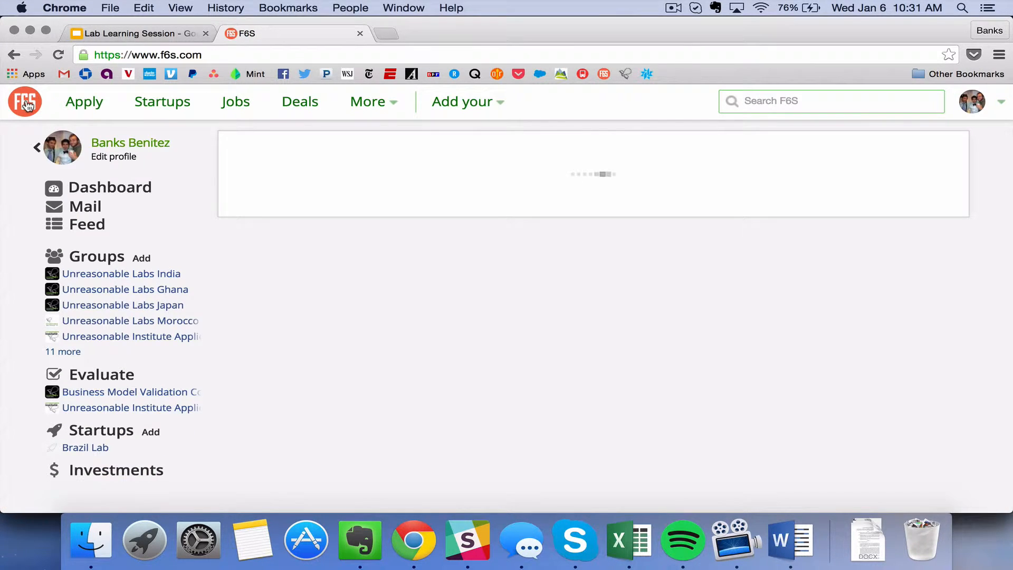
pyautogui.scroll(-2, 145, 325)
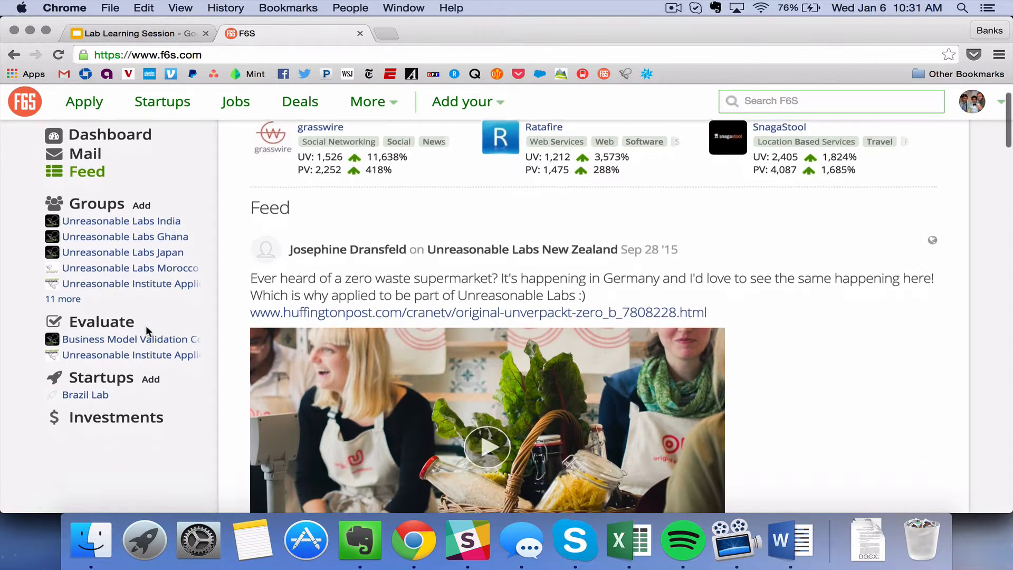
pyautogui.scroll(-1, 146, 326)
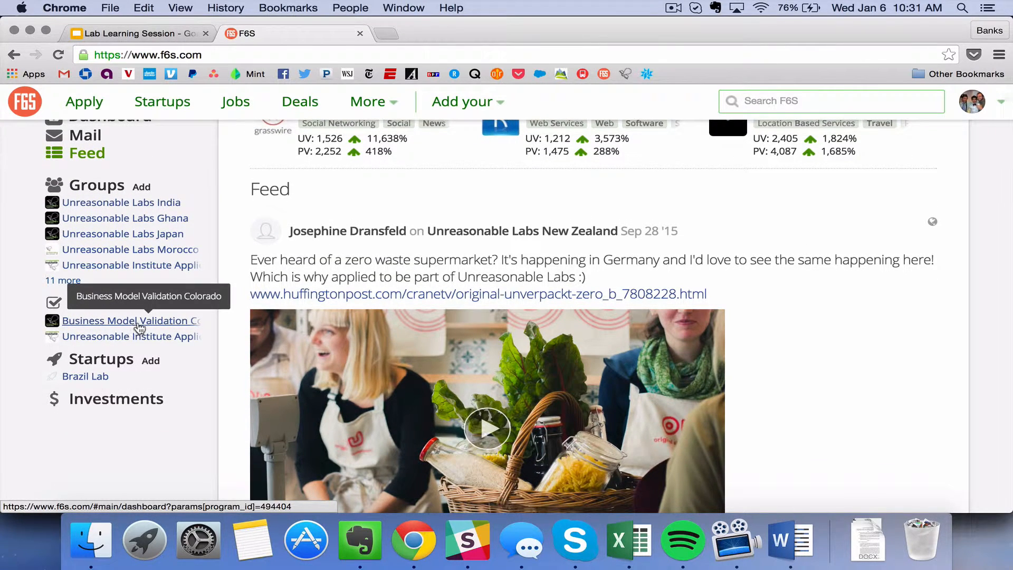
pyautogui.click(140, 322)
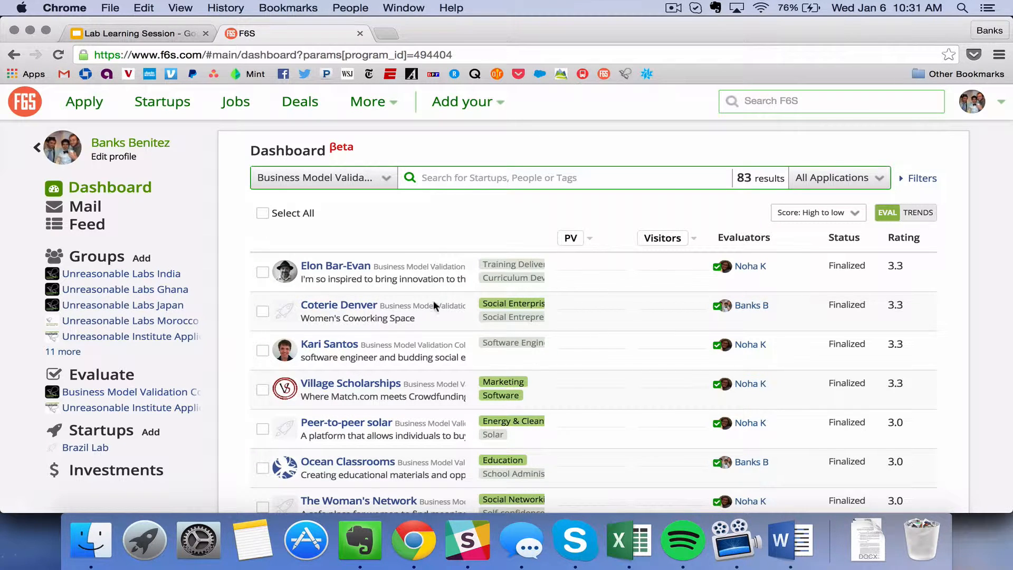
pyautogui.scroll(-8, 447, 411)
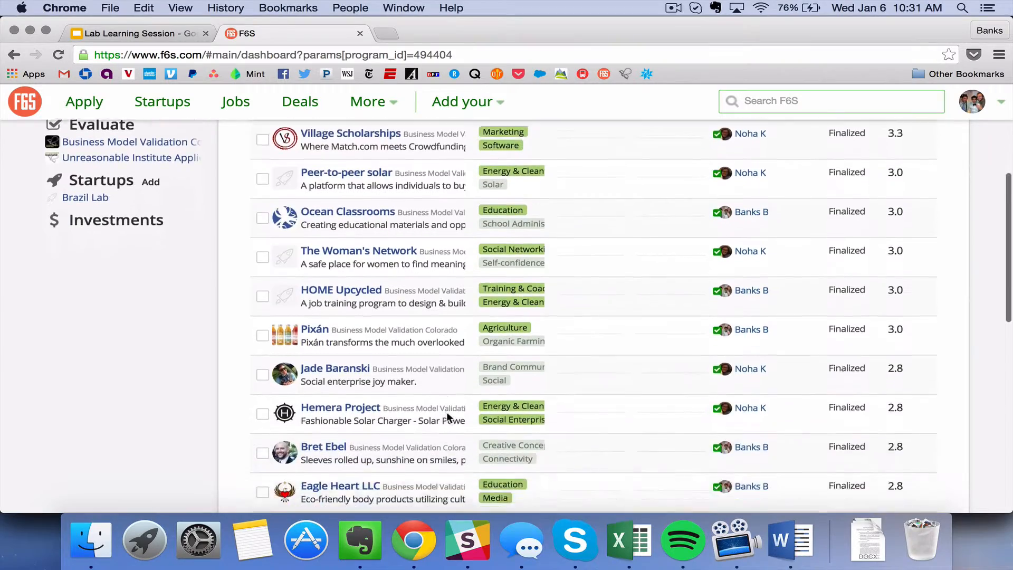
pyautogui.scroll(-3, 446, 412)
pyautogui.scroll(-2, 446, 412)
pyautogui.scroll(-2, 446, 411)
pyautogui.scroll(-1, 447, 412)
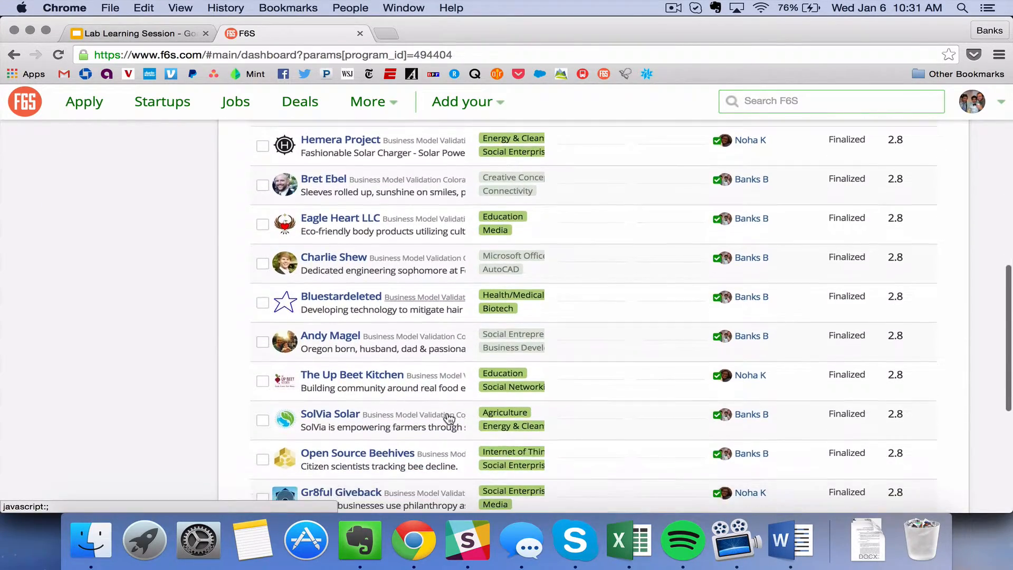
pyautogui.scroll(-3, 447, 417)
pyautogui.scroll(-2, 447, 417)
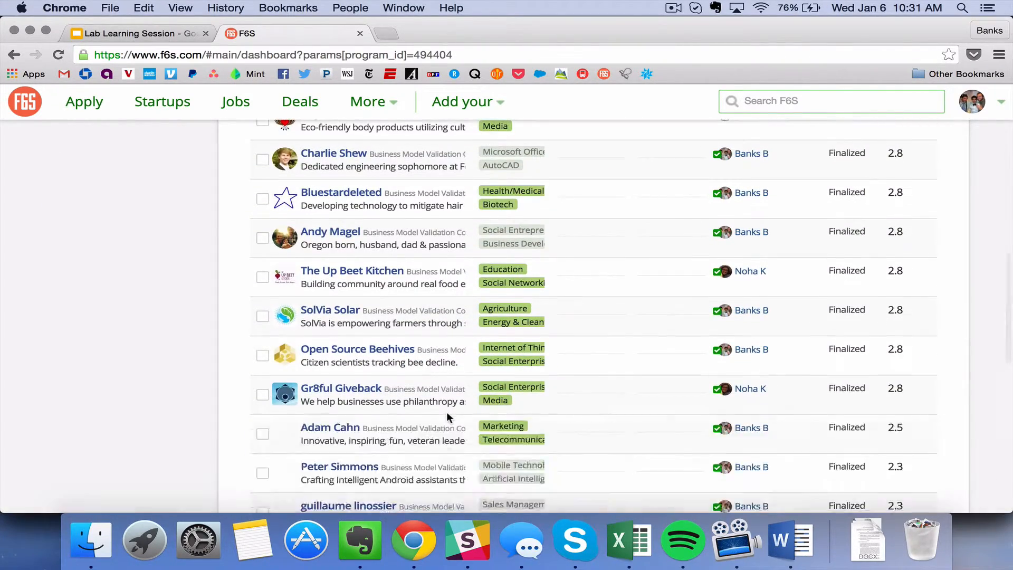
pyautogui.scroll(5, 447, 416)
pyautogui.scroll(5, 447, 417)
pyautogui.scroll(5, 447, 417)
pyautogui.scroll(2, 447, 417)
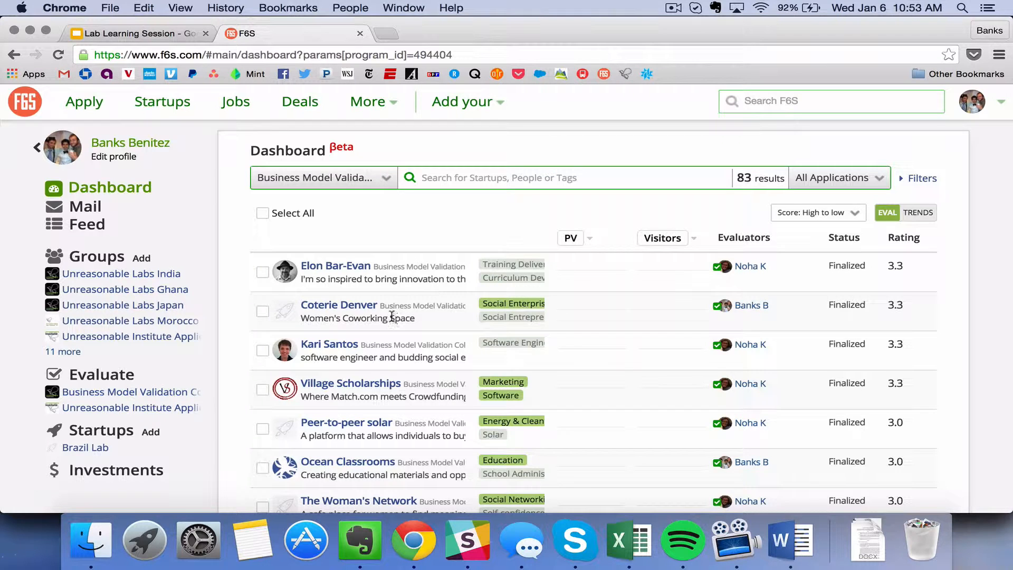
# Step: Bring up Coterie Denver's application, rated 3.3, for evaluation
pyautogui.click(364, 311)
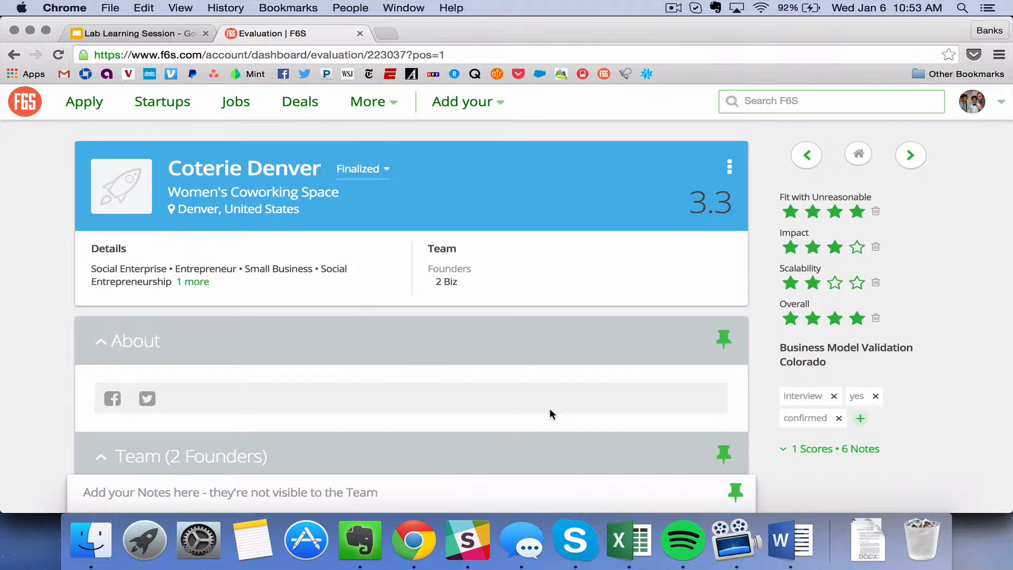
pyautogui.scroll(-4, 549, 407)
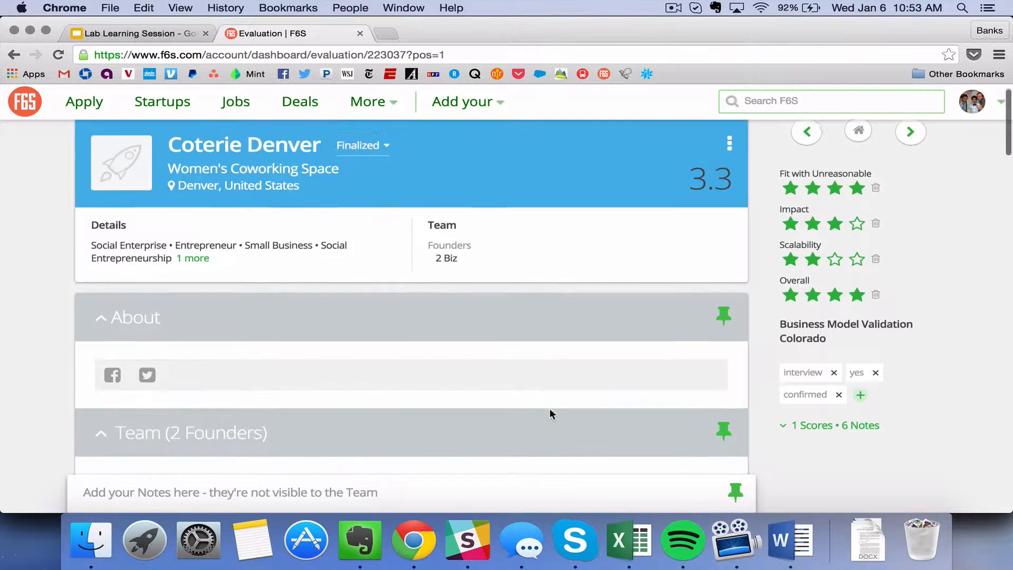
pyautogui.scroll(-5, 550, 408)
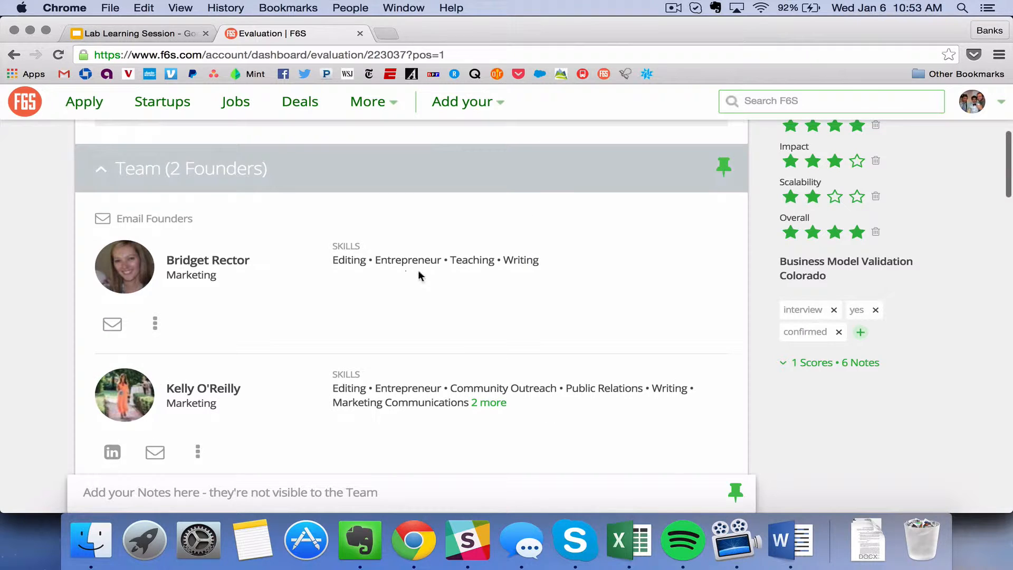
pyautogui.scroll(-5, 402, 406)
pyautogui.scroll(-5, 402, 406)
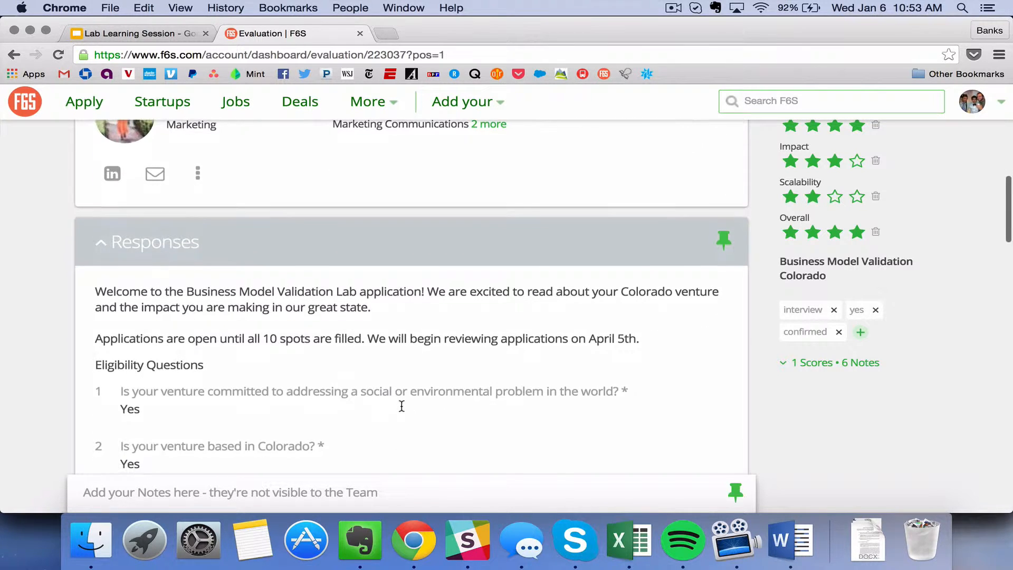
pyautogui.scroll(-2, 401, 406)
pyautogui.scroll(-3, 402, 409)
pyautogui.scroll(-5, 402, 409)
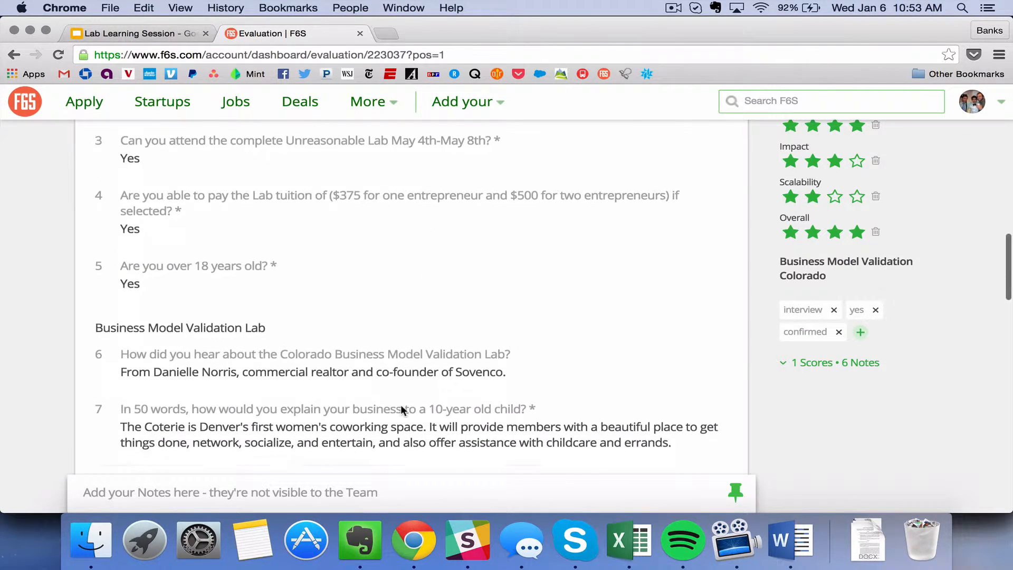
pyautogui.scroll(-3, 401, 410)
pyautogui.scroll(-3, 402, 409)
pyautogui.scroll(-5, 401, 406)
pyautogui.scroll(-3, 401, 406)
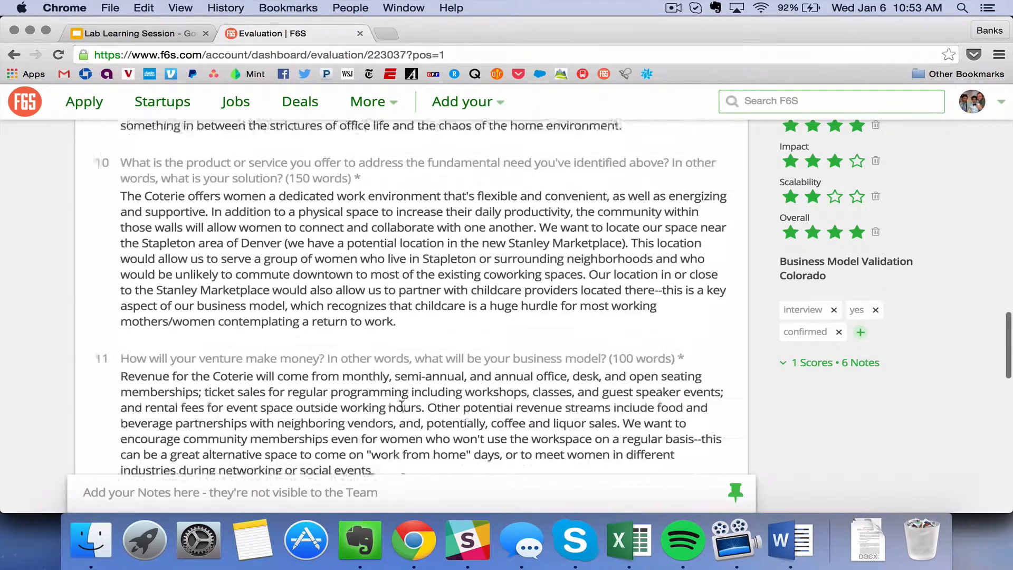
pyautogui.scroll(-4, 401, 406)
pyautogui.scroll(-3, 401, 407)
pyautogui.scroll(-5, 400, 404)
pyautogui.scroll(-4, 401, 405)
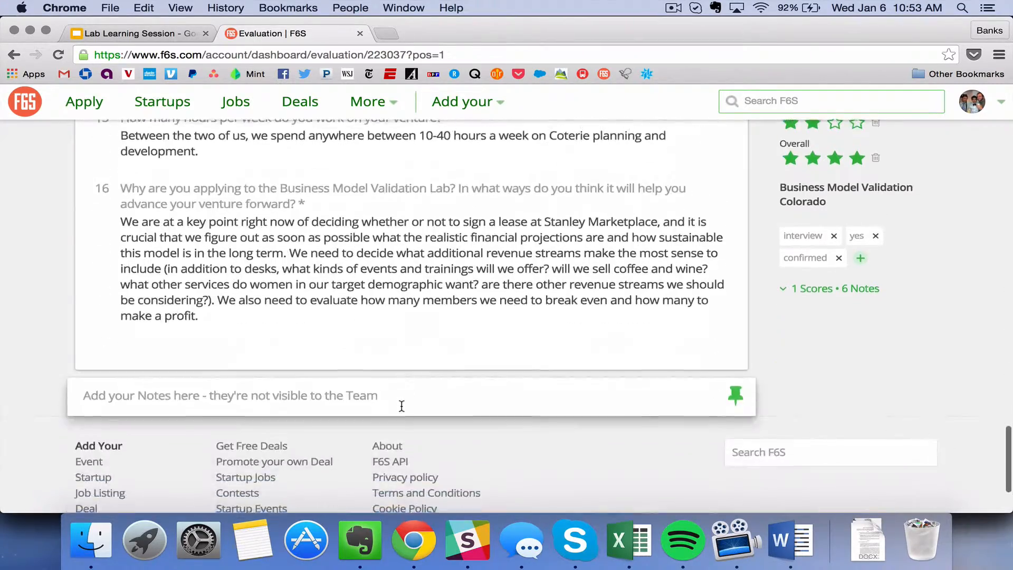
pyautogui.scroll(6, 401, 404)
pyautogui.scroll(6, 400, 404)
pyautogui.scroll(6, 402, 406)
pyautogui.scroll(6, 402, 406)
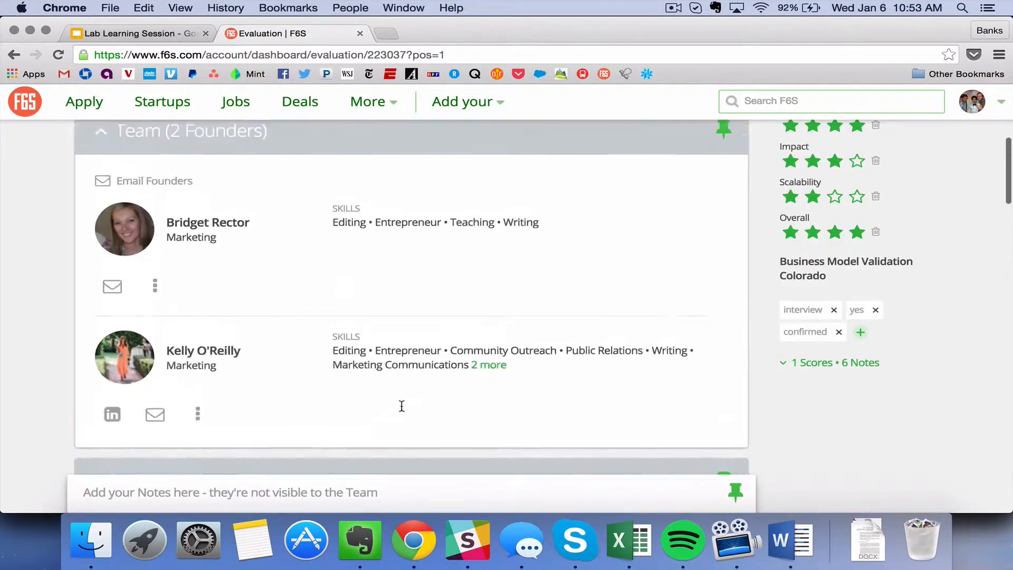
pyautogui.scroll(4, 401, 406)
pyautogui.scroll(4, 402, 406)
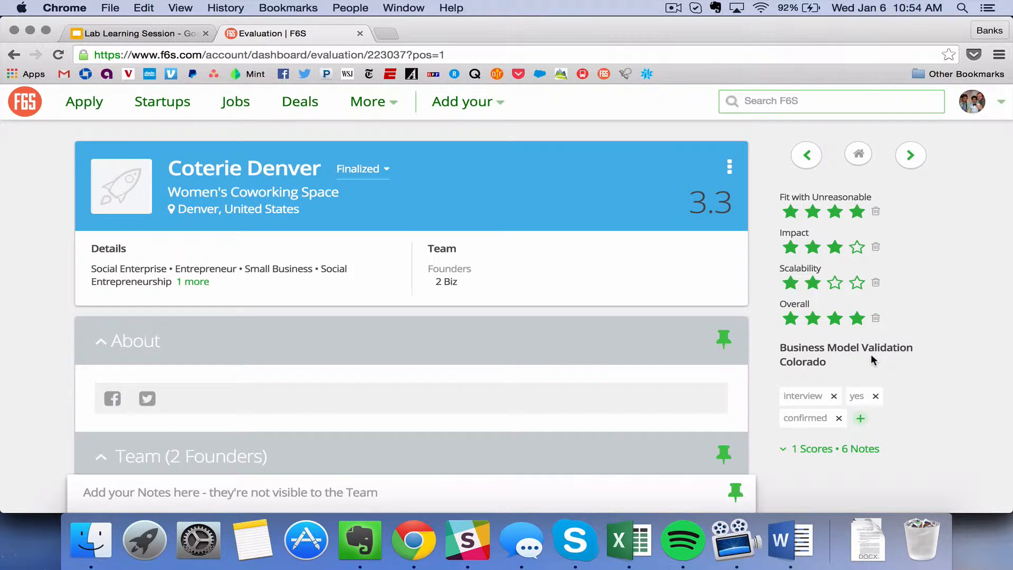
pyautogui.scroll(-2, 878, 354)
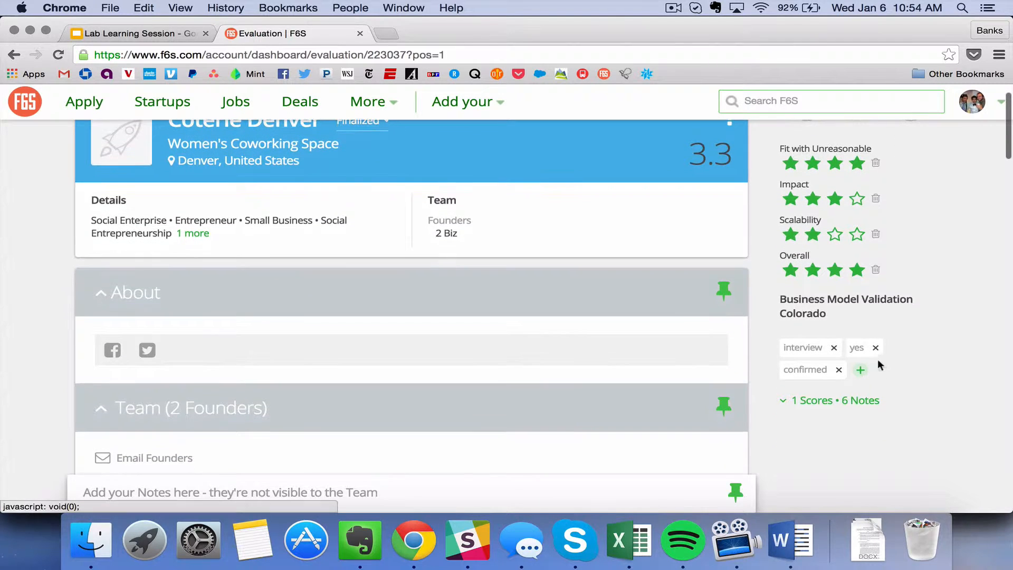
# Step: Expand the 1 score and 6 notes, bump Scalability to three stars, then restore two stars and the 3.3 rating
pyautogui.click(854, 400)
pyautogui.scroll(-1, 859, 422)
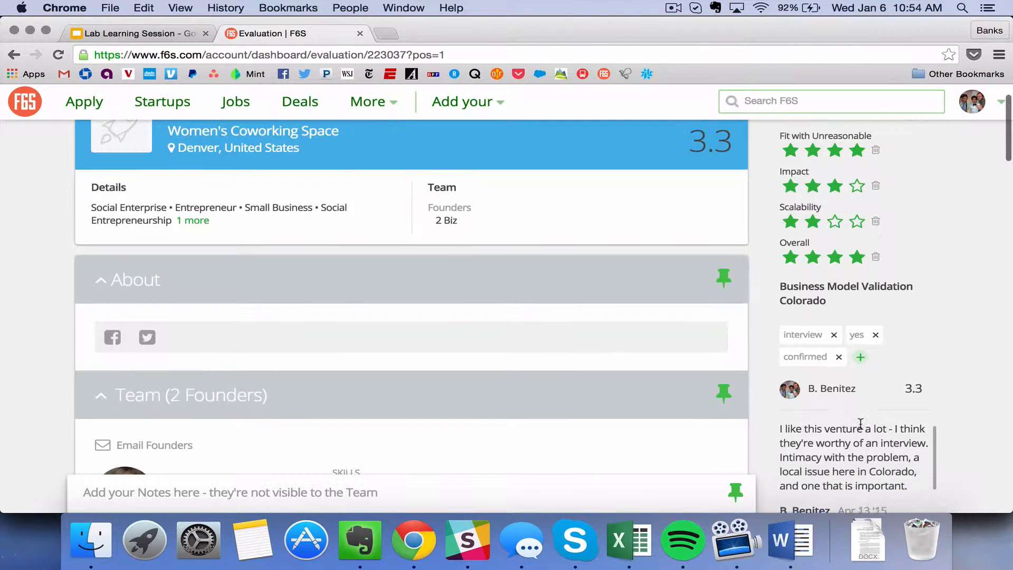
pyautogui.scroll(-2, 859, 422)
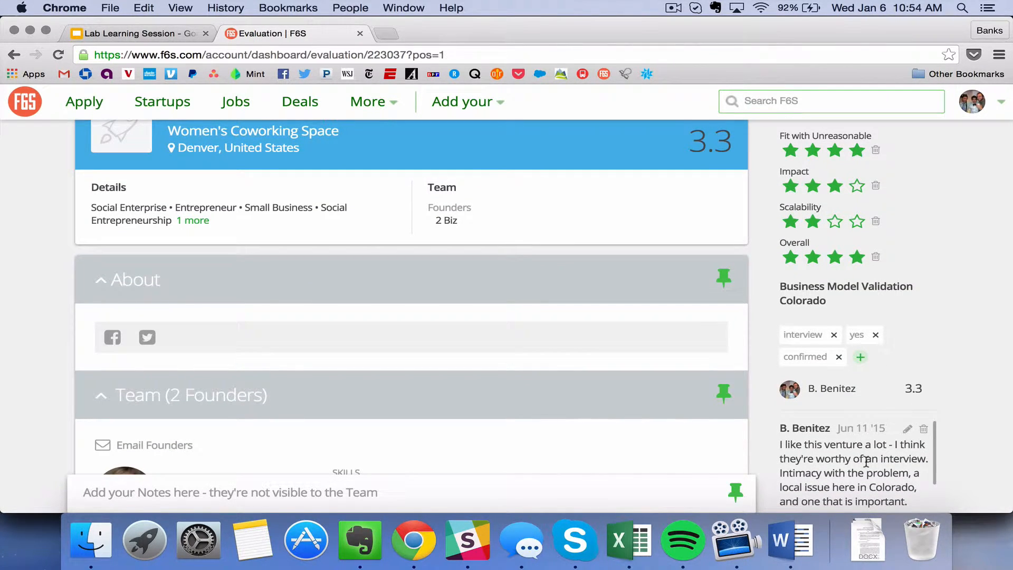
pyautogui.scroll(-2, 866, 461)
pyautogui.scroll(-3, 956, 462)
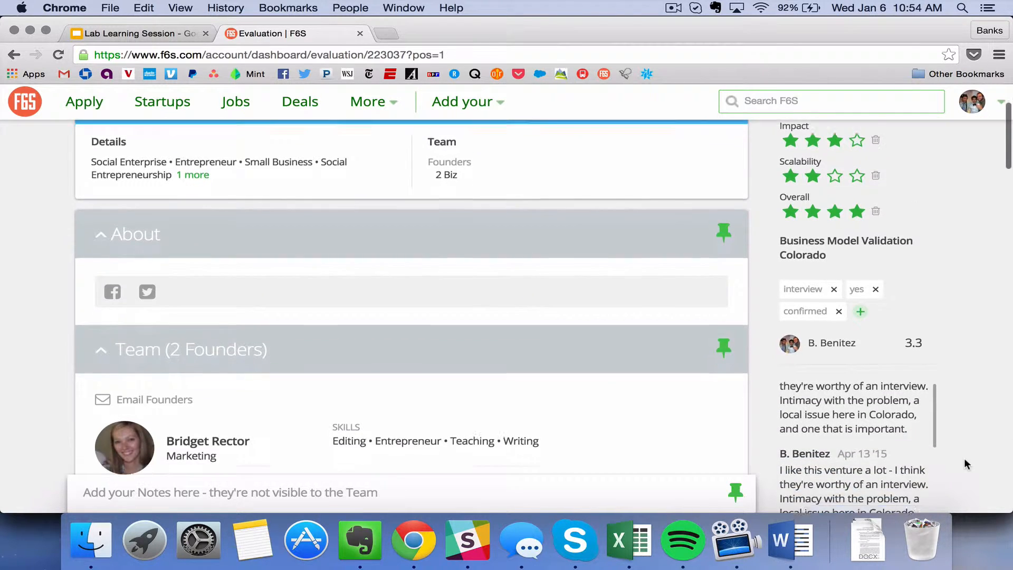
pyautogui.scroll(2, 910, 451)
pyautogui.scroll(2, 871, 443)
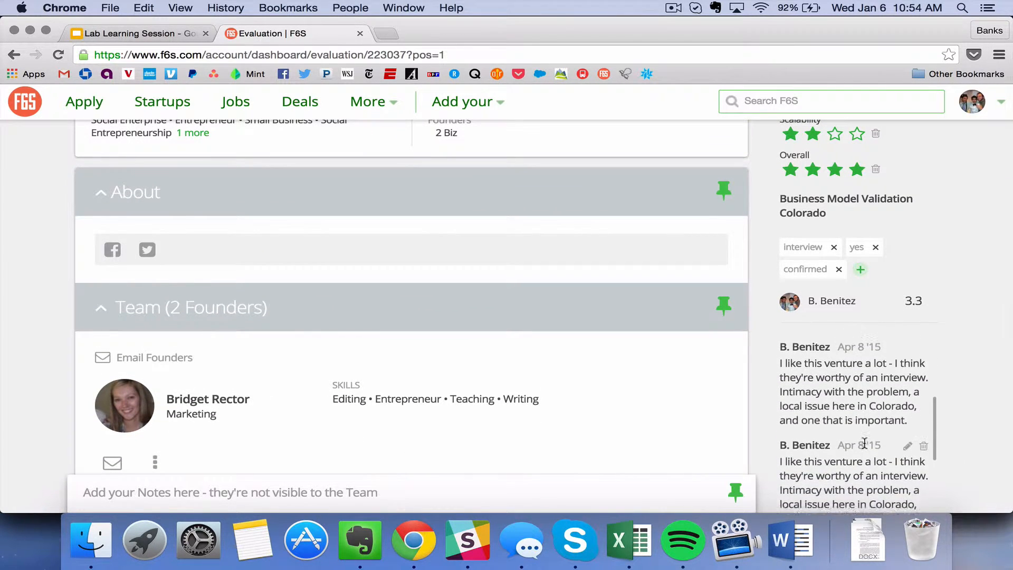
pyautogui.scroll(-1, 864, 444)
pyautogui.scroll(5, 942, 380)
pyautogui.scroll(3, 942, 380)
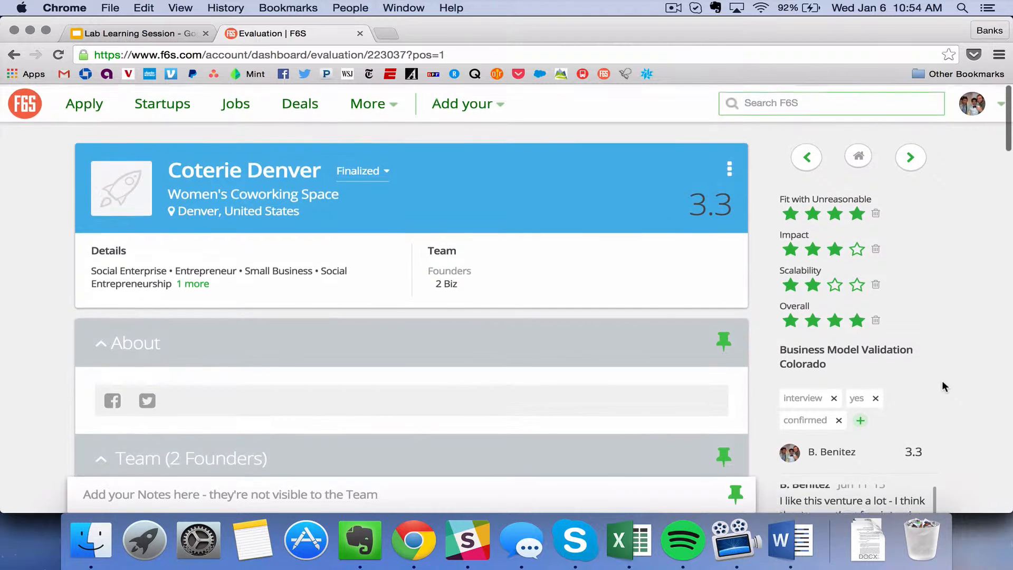
pyautogui.scroll(-1, 942, 386)
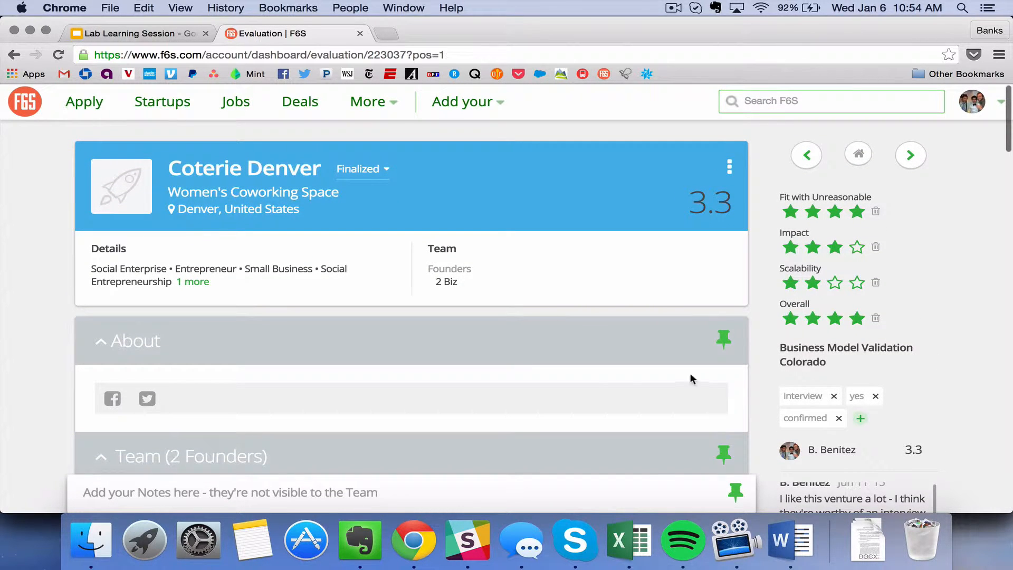
pyautogui.scroll(-2, 590, 385)
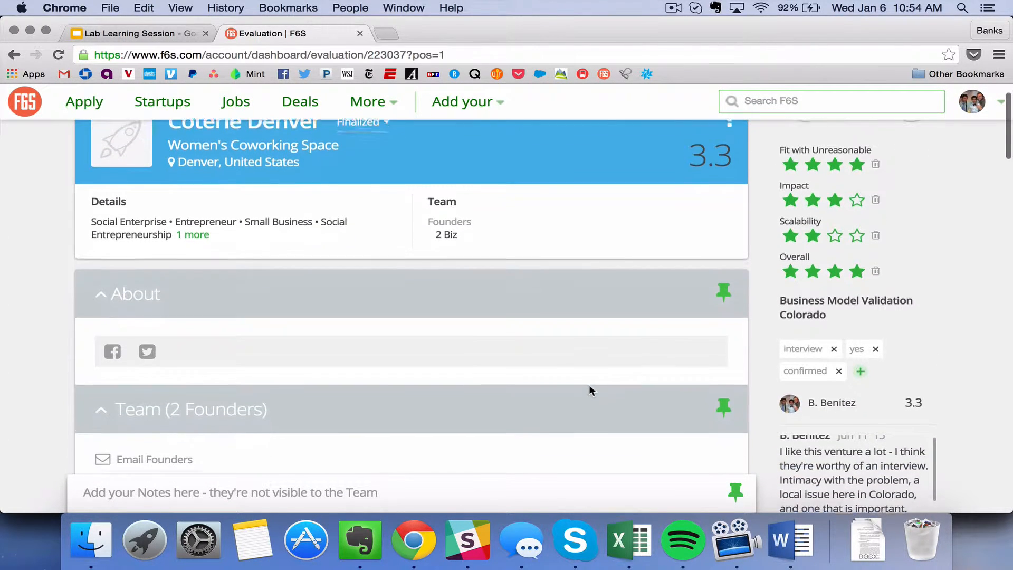
pyautogui.scroll(-3, 590, 391)
pyautogui.scroll(3, 589, 390)
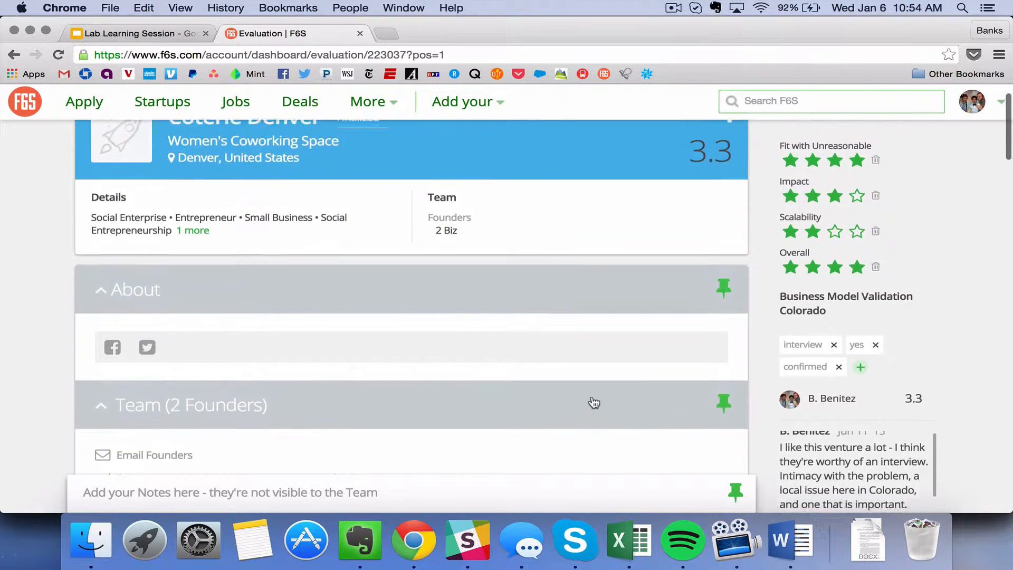
pyautogui.scroll(3, 594, 402)
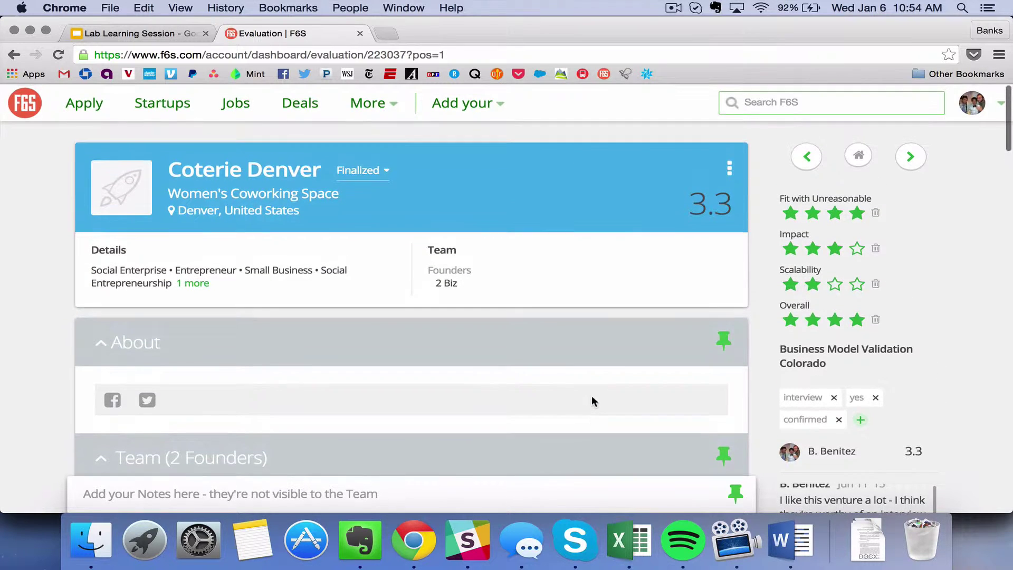
pyautogui.click(835, 282)
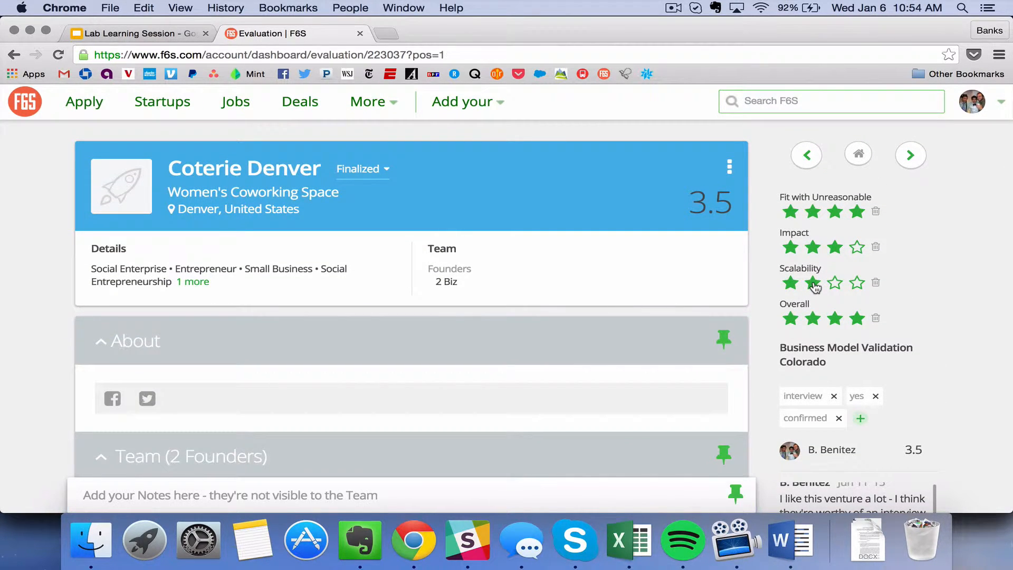
pyautogui.click(816, 283)
pyautogui.scroll(1, 893, 493)
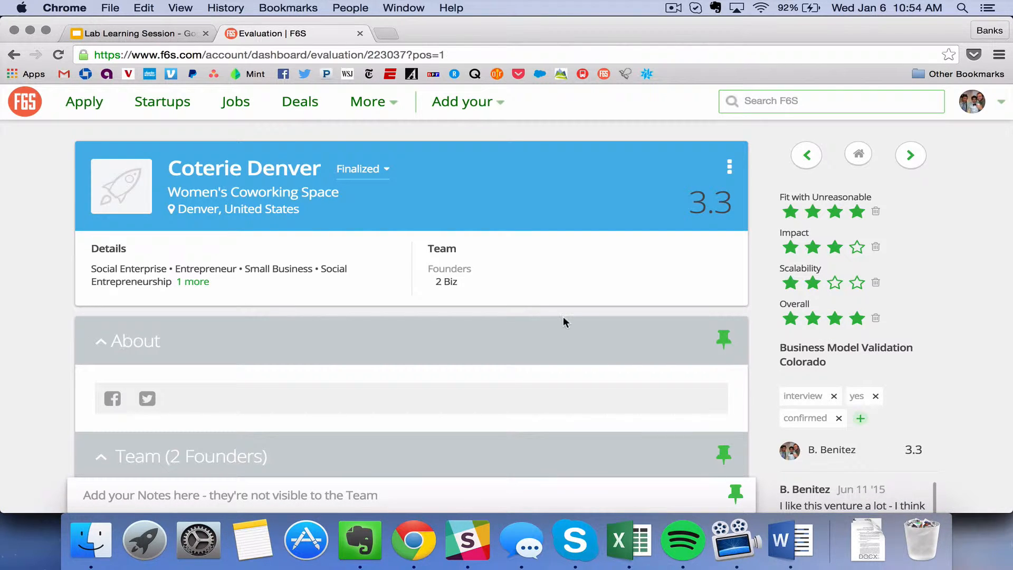